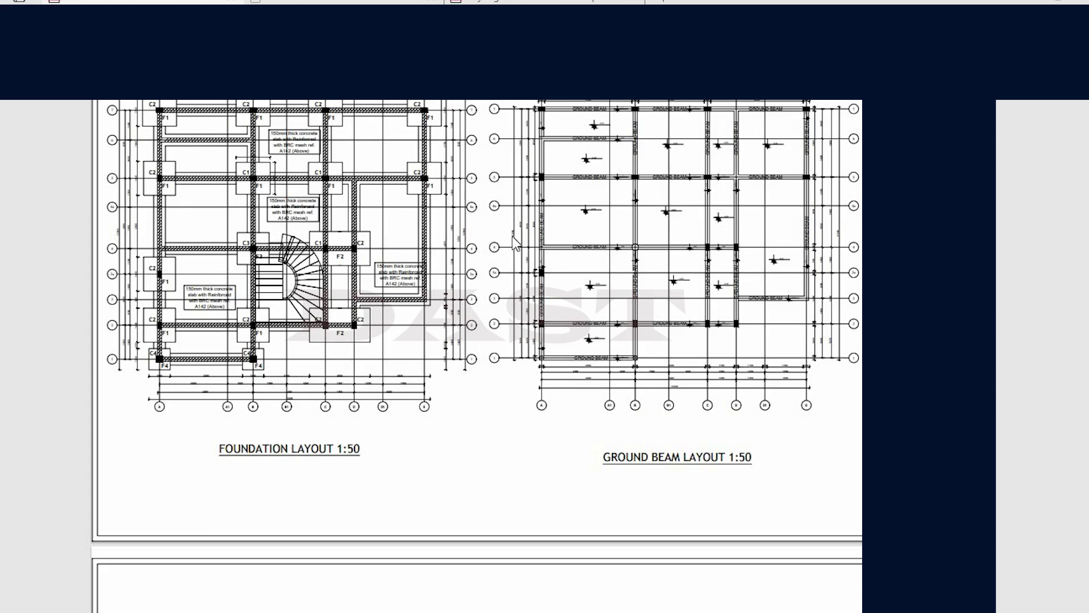
# - Scroll through the structural drawings, past the staircase details, to the beam elevation sheet
pyautogui.scroll(-3, 608, 250)
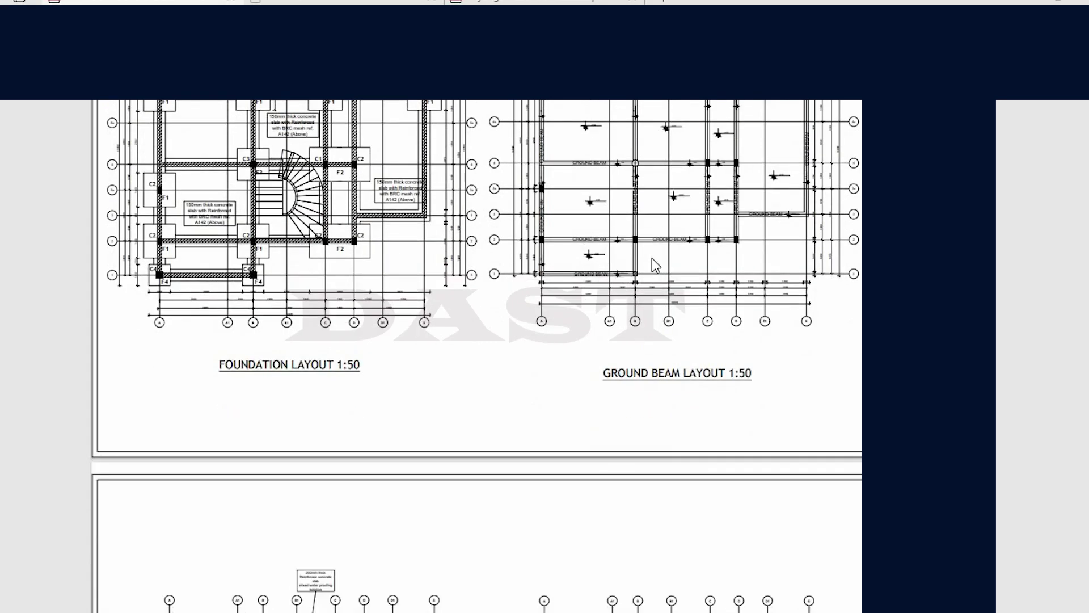
pyautogui.scroll(-3, 652, 258)
pyautogui.scroll(-5, 604, 310)
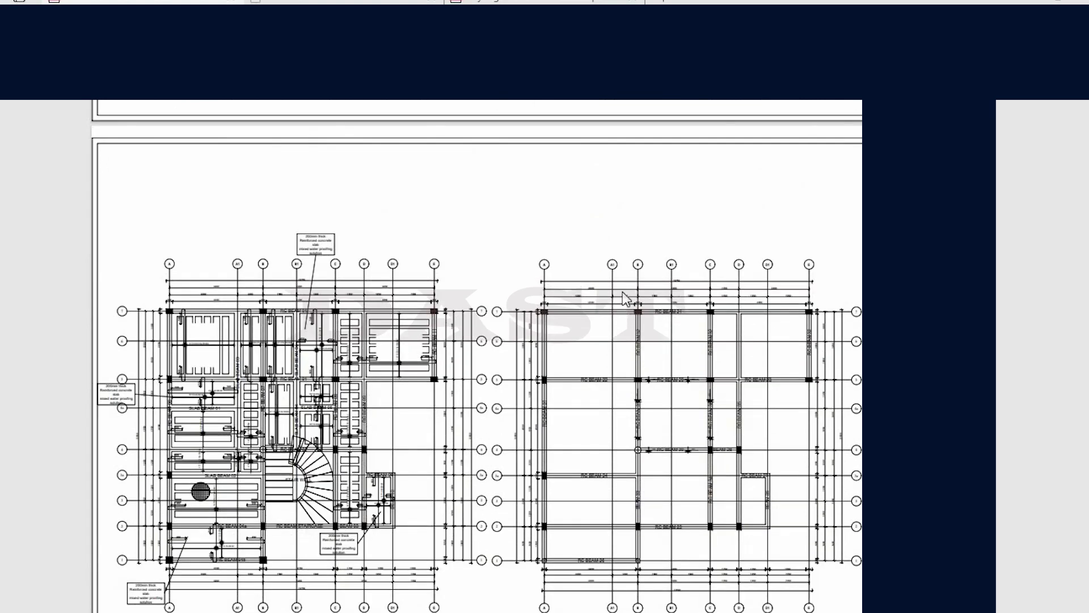
pyautogui.scroll(-2, 624, 312)
pyautogui.scroll(-7, 625, 312)
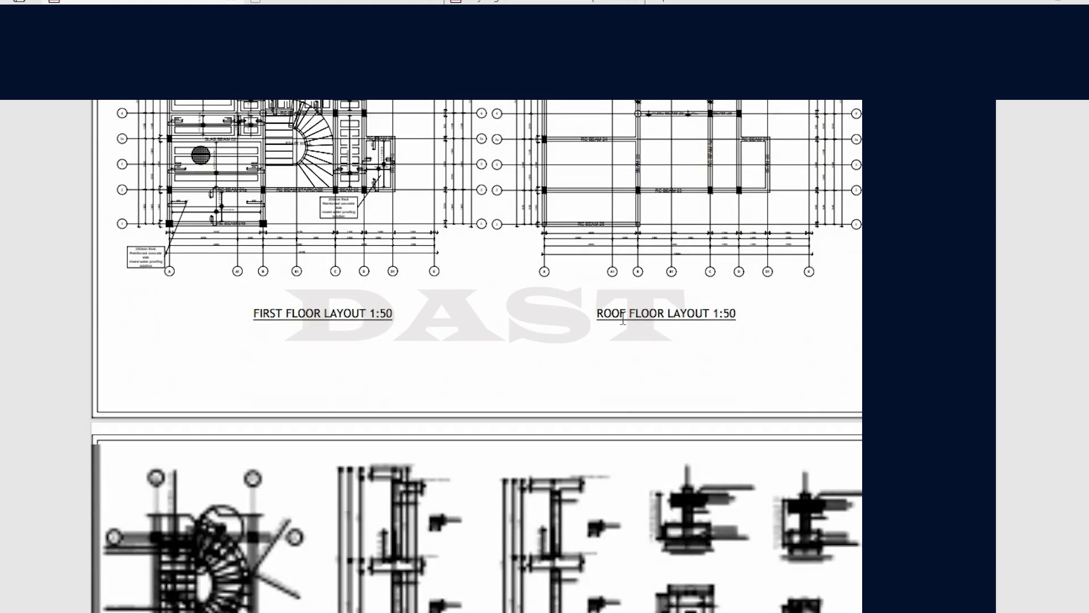
pyautogui.scroll(3, 331, 257)
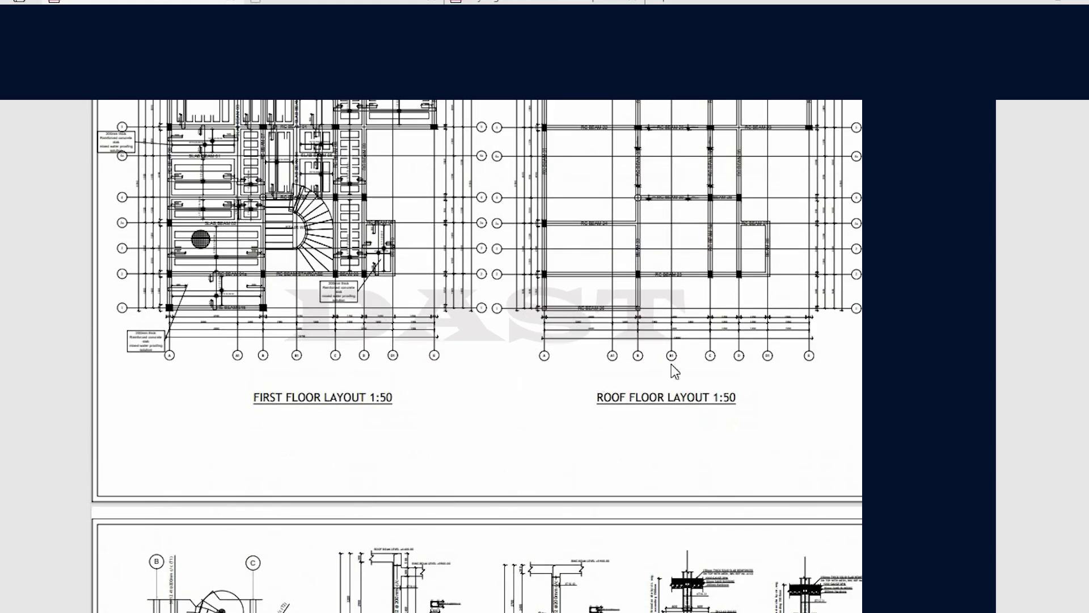
pyautogui.scroll(-3, 651, 375)
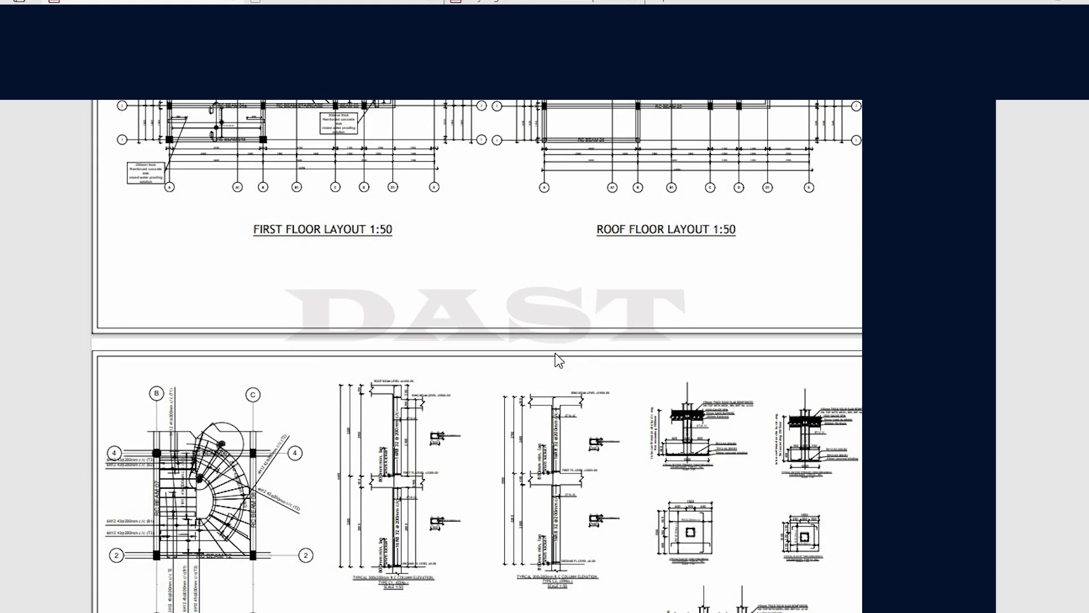
pyautogui.scroll(2, 497, 342)
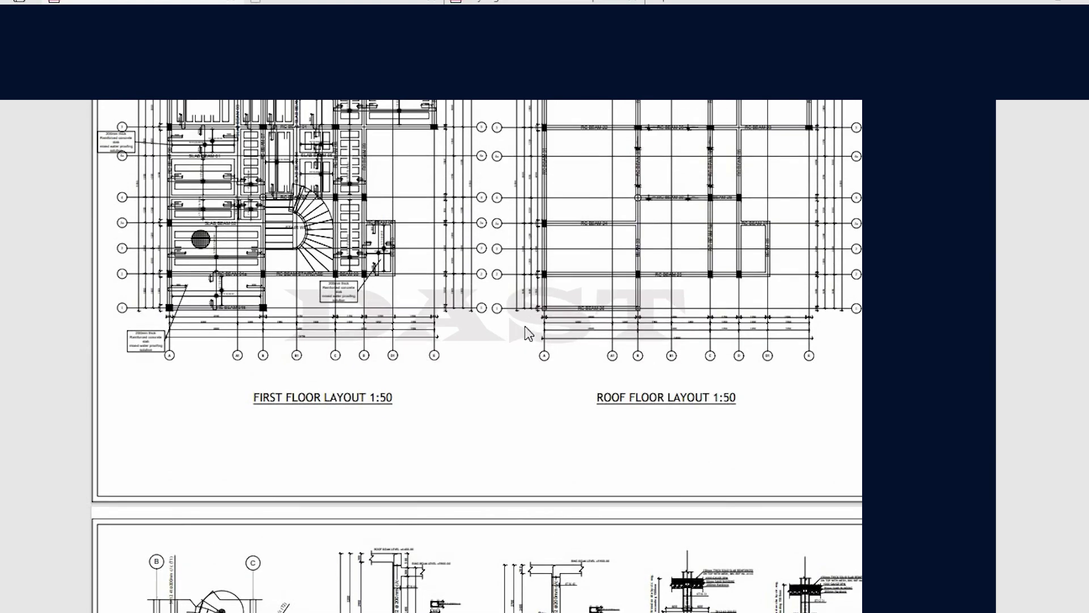
pyautogui.scroll(-4, 556, 337)
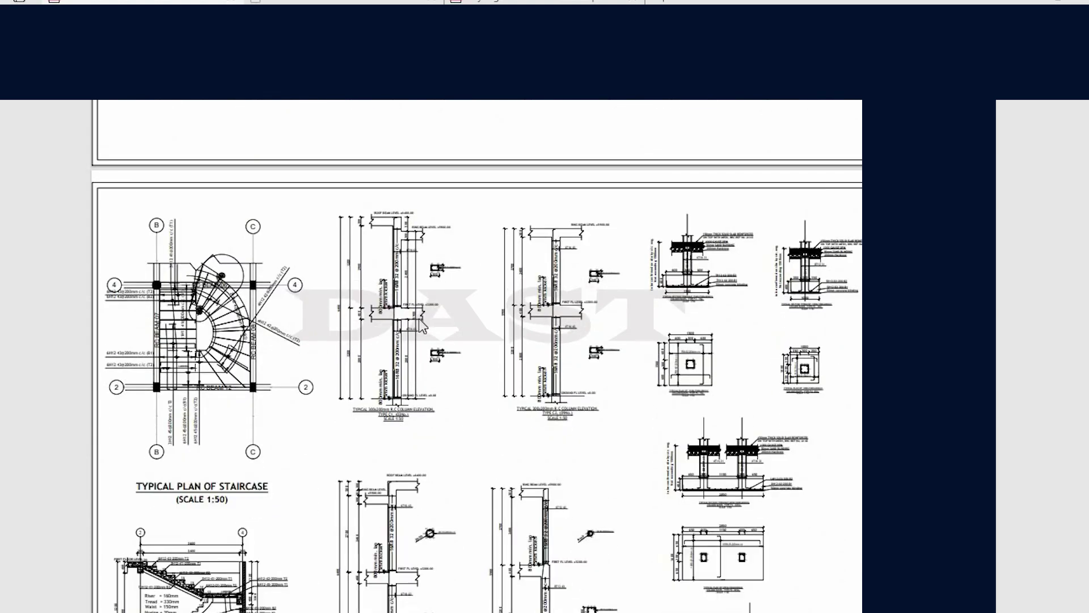
pyautogui.scroll(-4, 559, 338)
pyautogui.scroll(1, 426, 320)
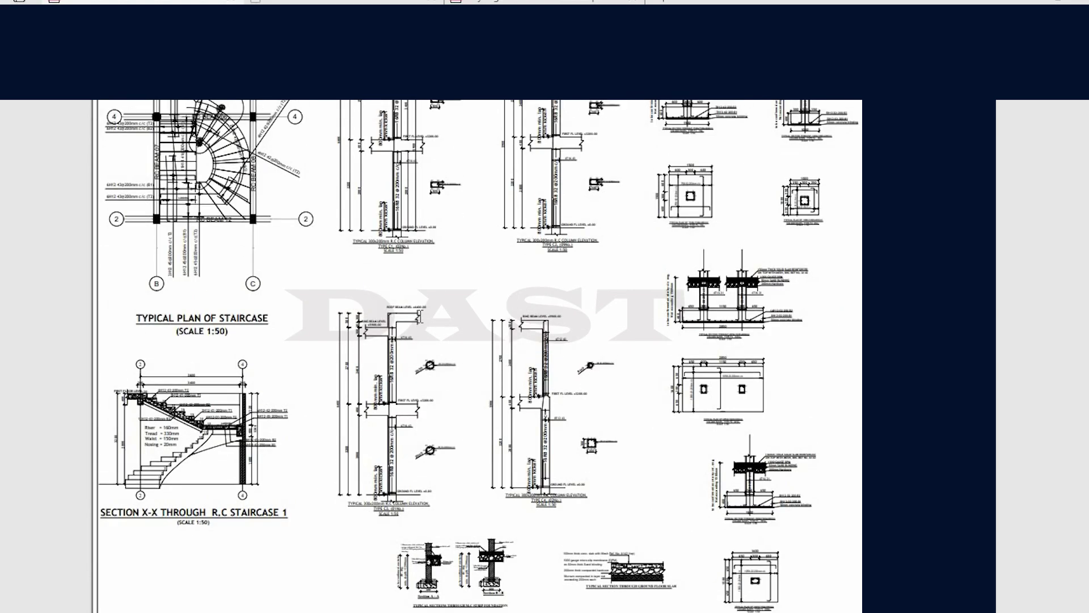
pyautogui.scroll(-1, 432, 322)
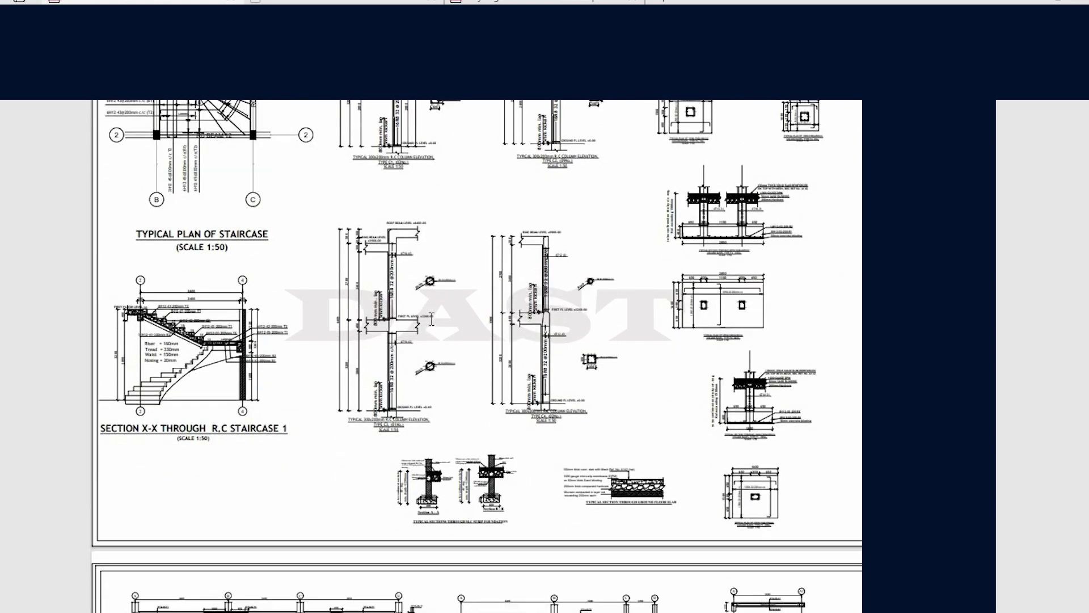
pyautogui.scroll(-6, 431, 321)
pyautogui.scroll(-5, 461, 338)
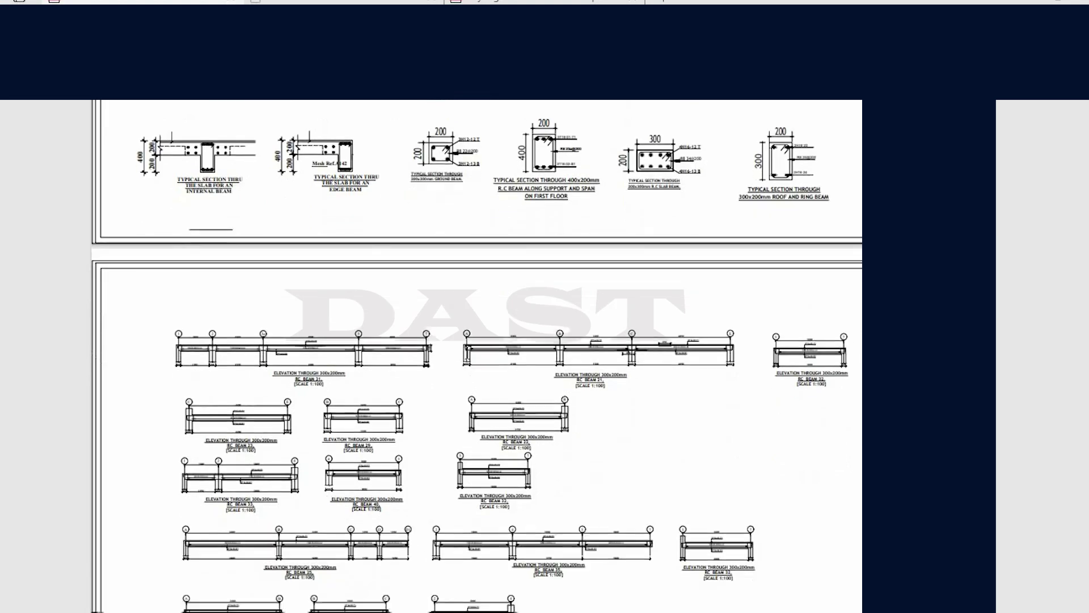
pyautogui.scroll(-3, 486, 329)
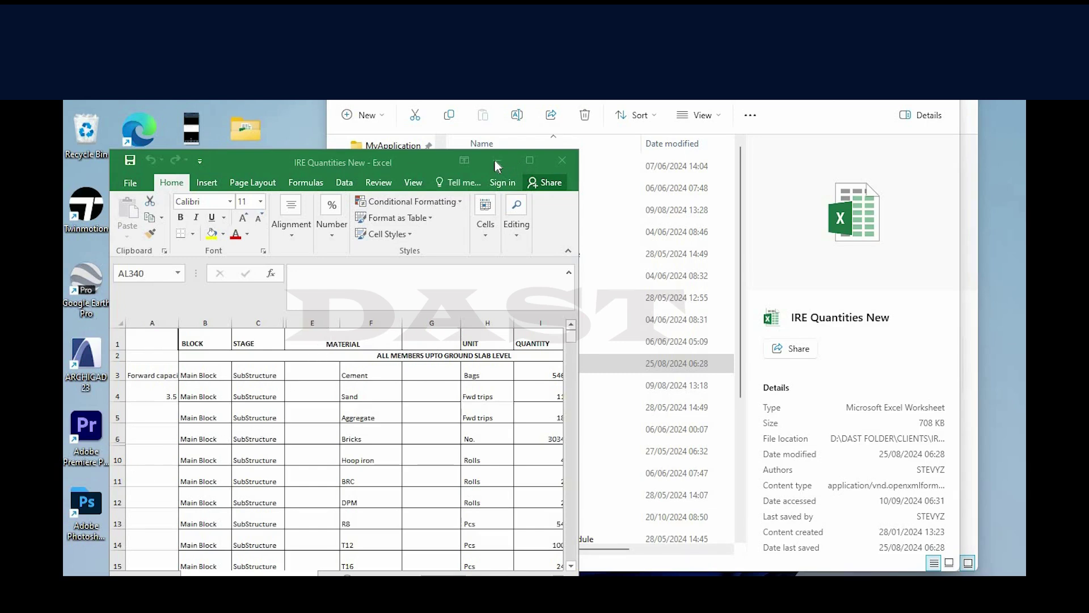
# - Maximize the IRE Quantities New window to show the cement, sand, aggregate and brick items
pyautogui.click(527, 161)
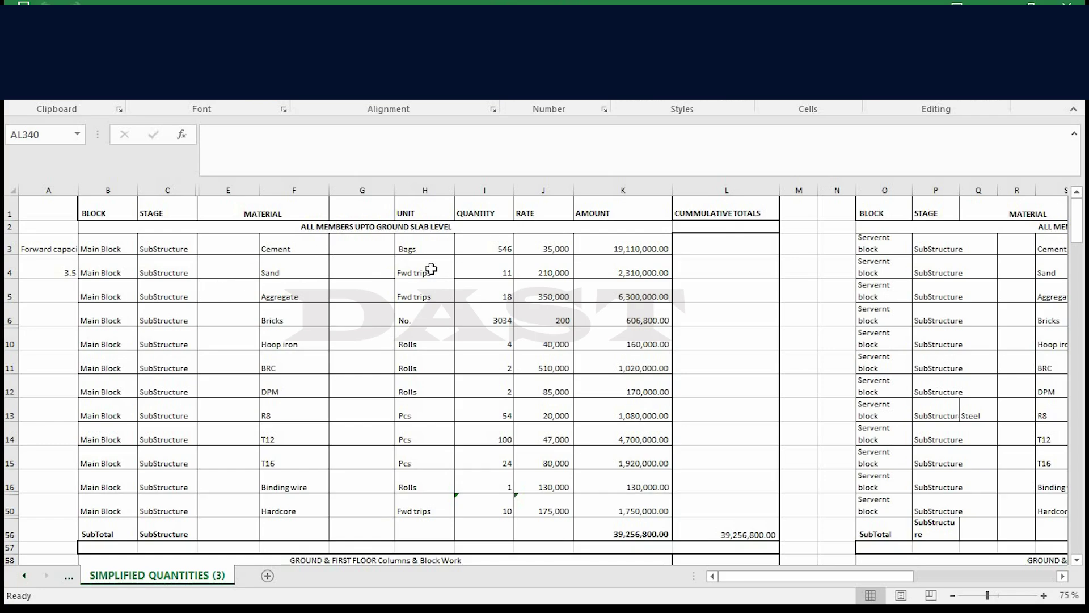
pyautogui.scroll(-1, 441, 295)
pyautogui.scroll(1, 441, 295)
pyautogui.scroll(-2, 446, 337)
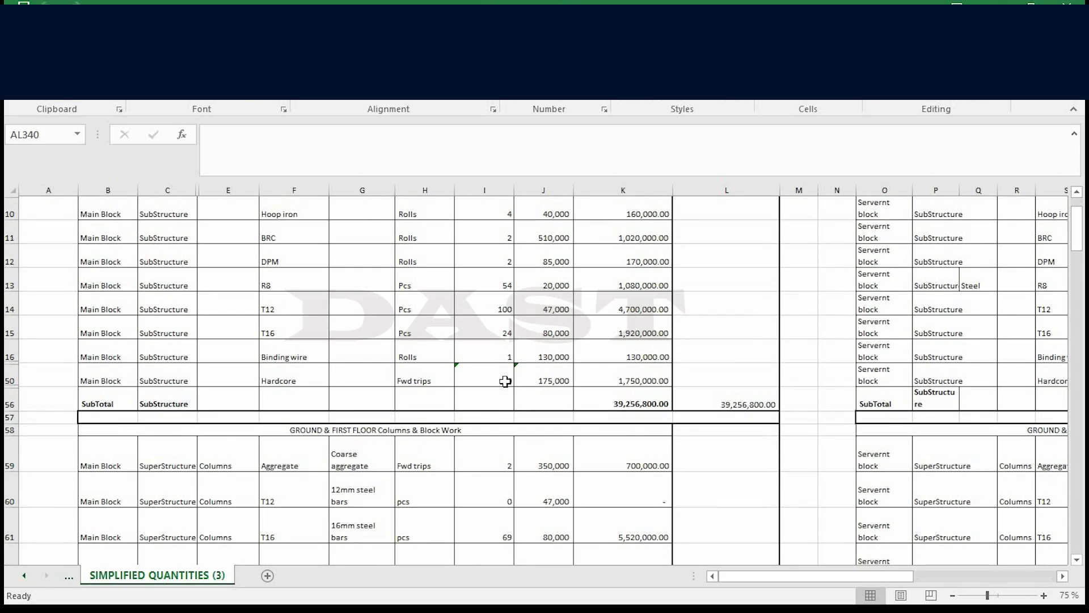
pyautogui.scroll(-2, 477, 396)
pyautogui.scroll(-6, 454, 400)
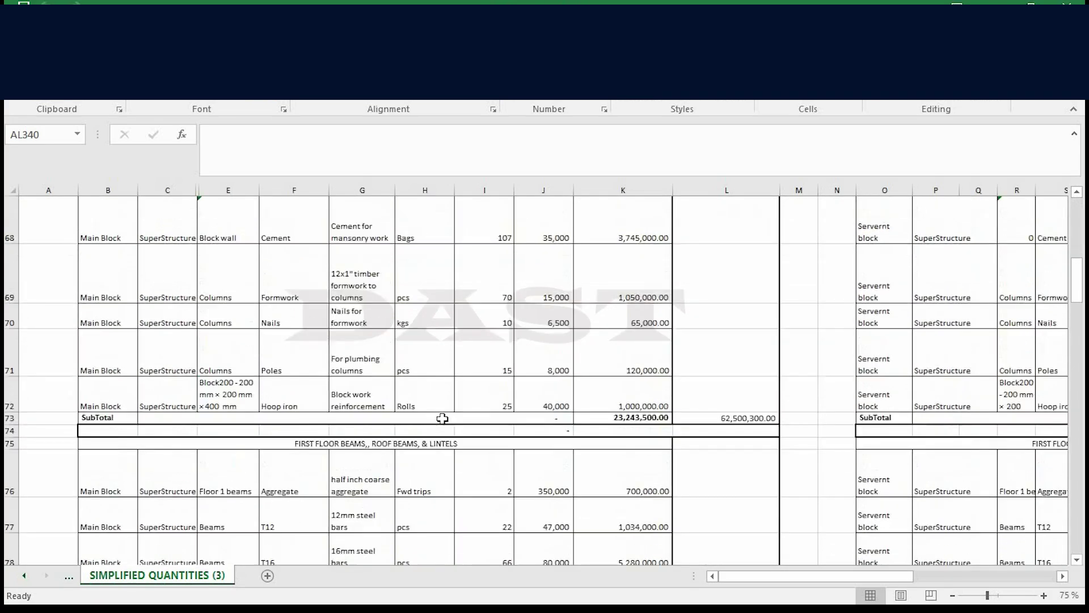
pyautogui.scroll(1, 440, 411)
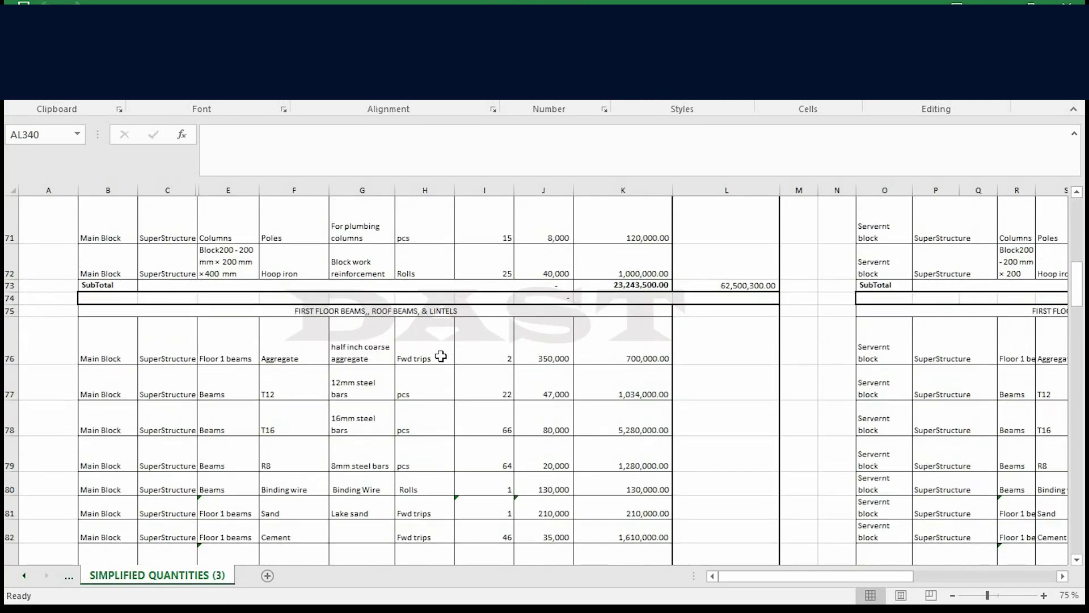
pyautogui.scroll(-4, 466, 369)
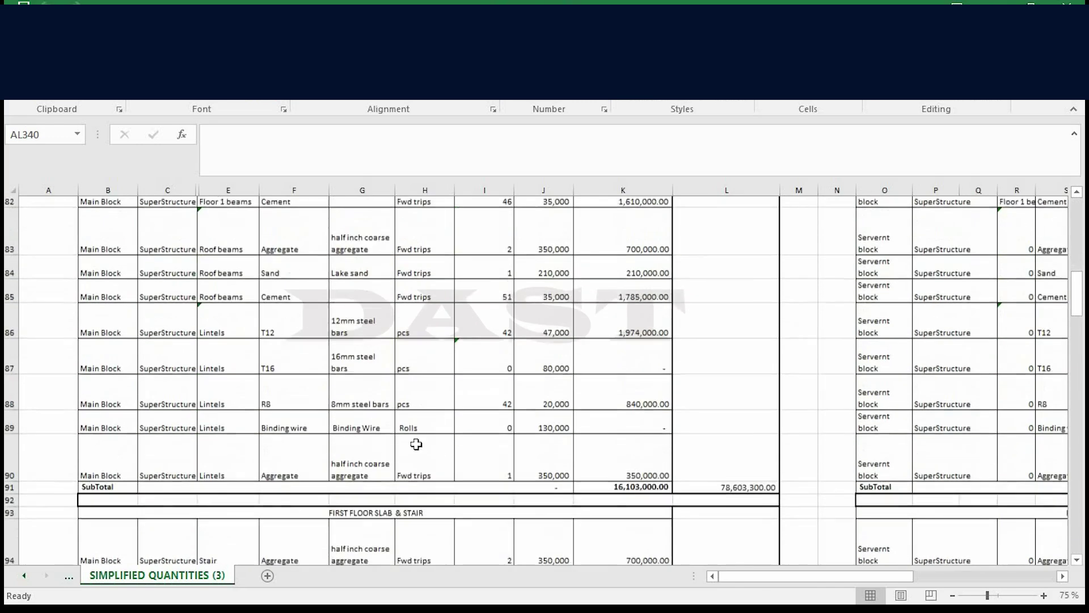
pyautogui.scroll(-1, 414, 452)
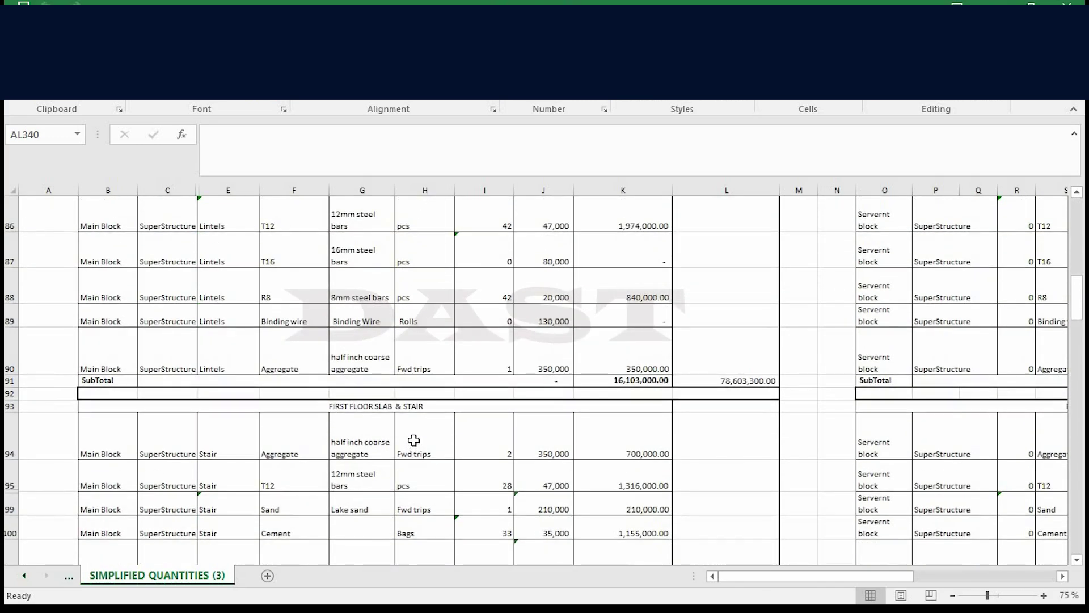
pyautogui.scroll(-8, 429, 424)
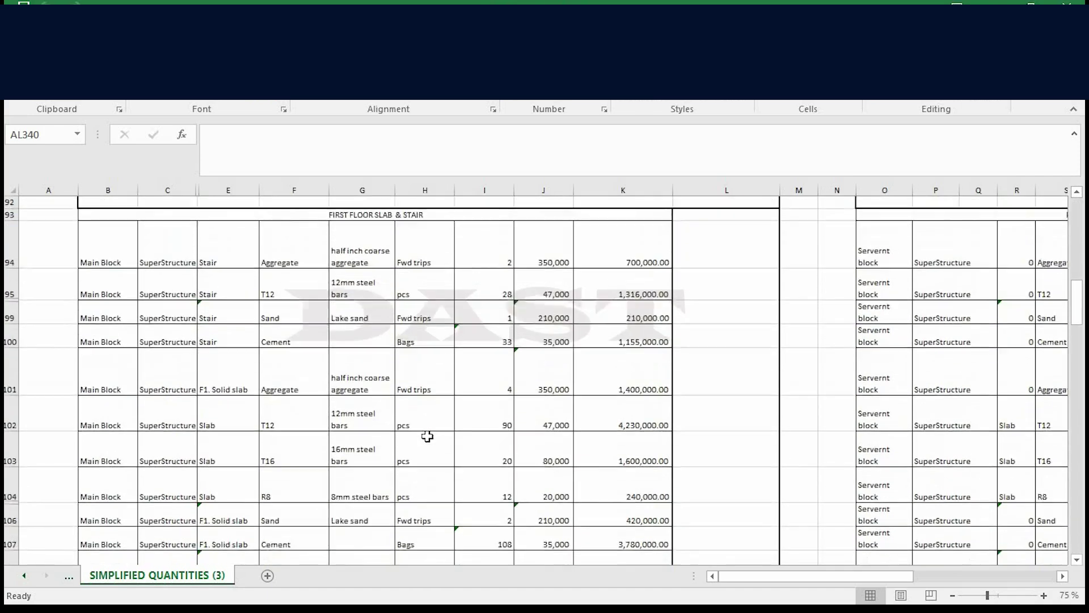
pyautogui.scroll(-6, 415, 410)
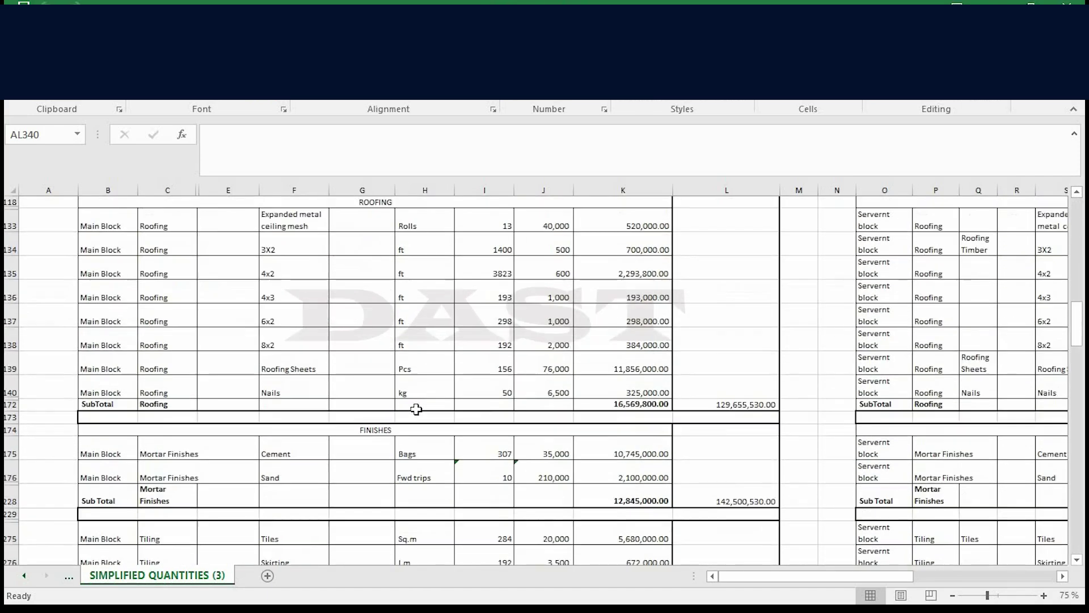
pyautogui.scroll(-1, 397, 391)
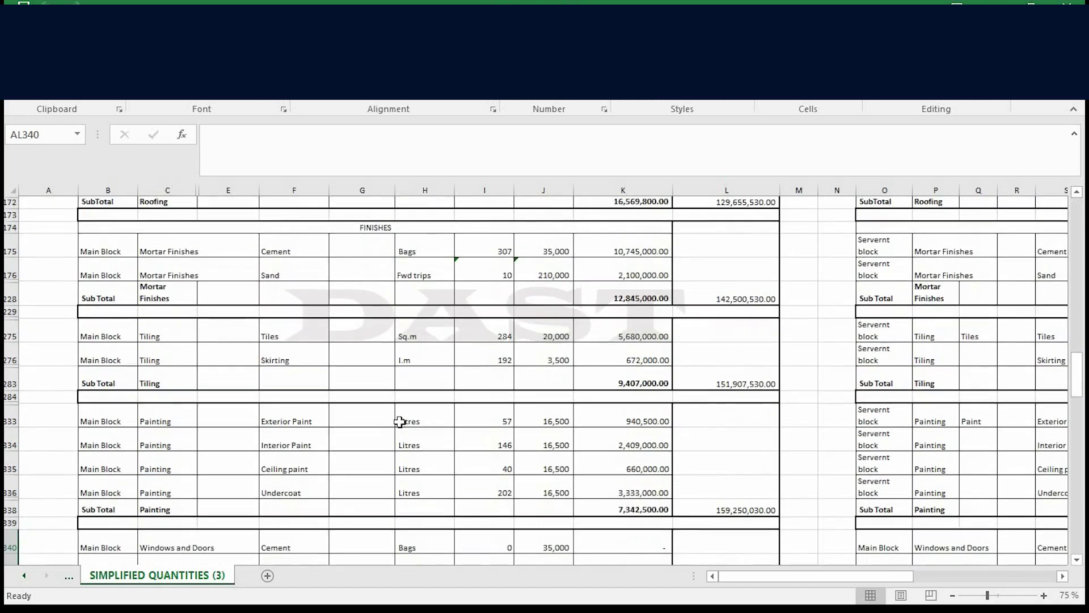
pyautogui.scroll(-2, 403, 421)
pyautogui.scroll(-5, 397, 453)
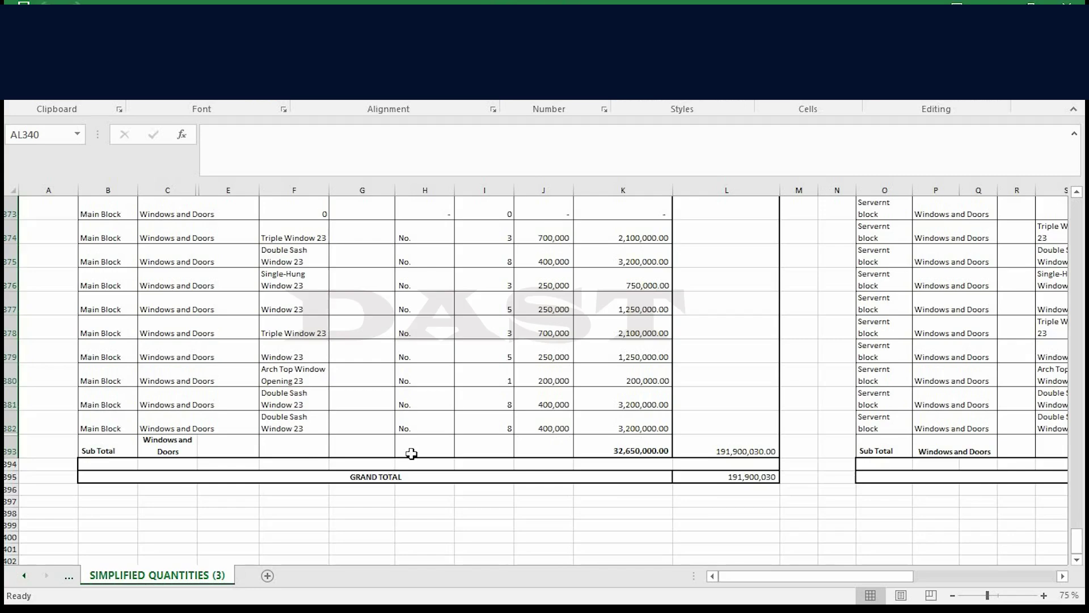
pyautogui.scroll(3, 399, 459)
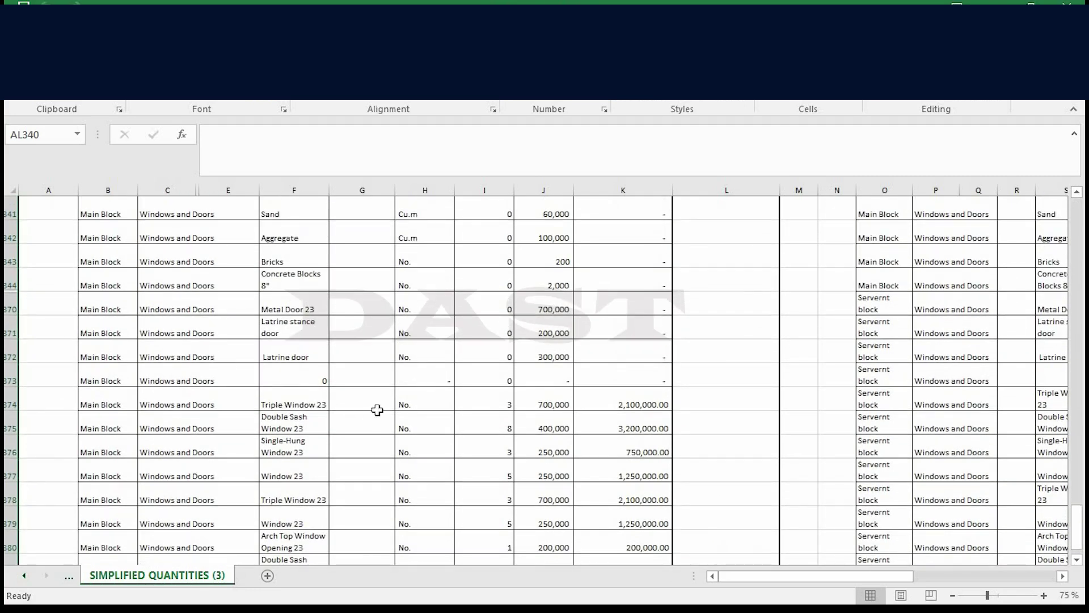
pyautogui.scroll(15, 377, 411)
pyautogui.scroll(8, 352, 412)
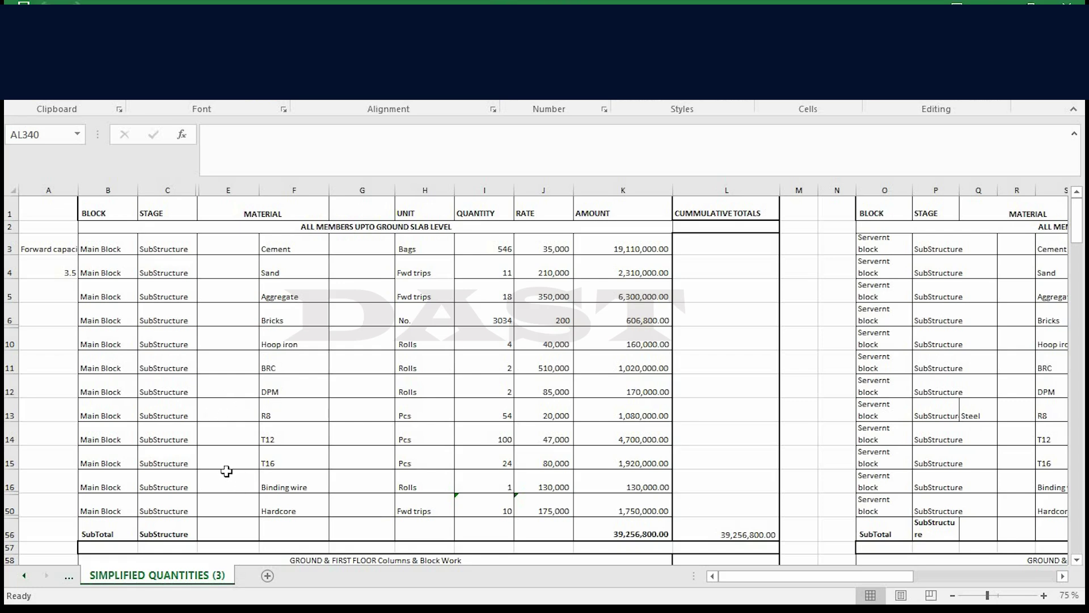
# - Scroll down to Columns & Block Work rows 59–67, including 3102 pcs of 200 concrete blocks
pyautogui.scroll(-1, 294, 459)
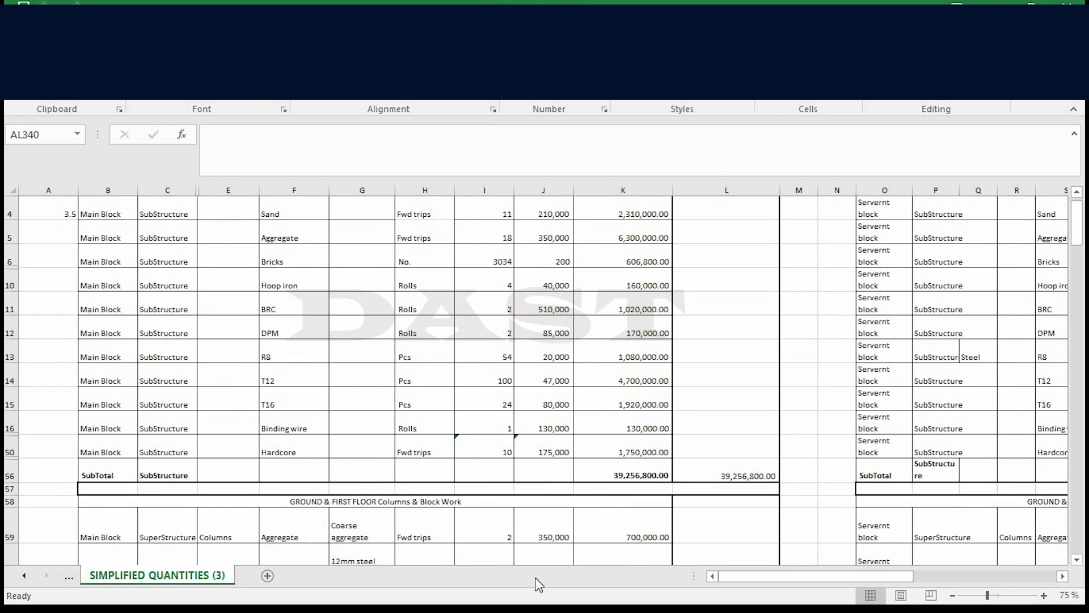
pyautogui.scroll(-1, 558, 502)
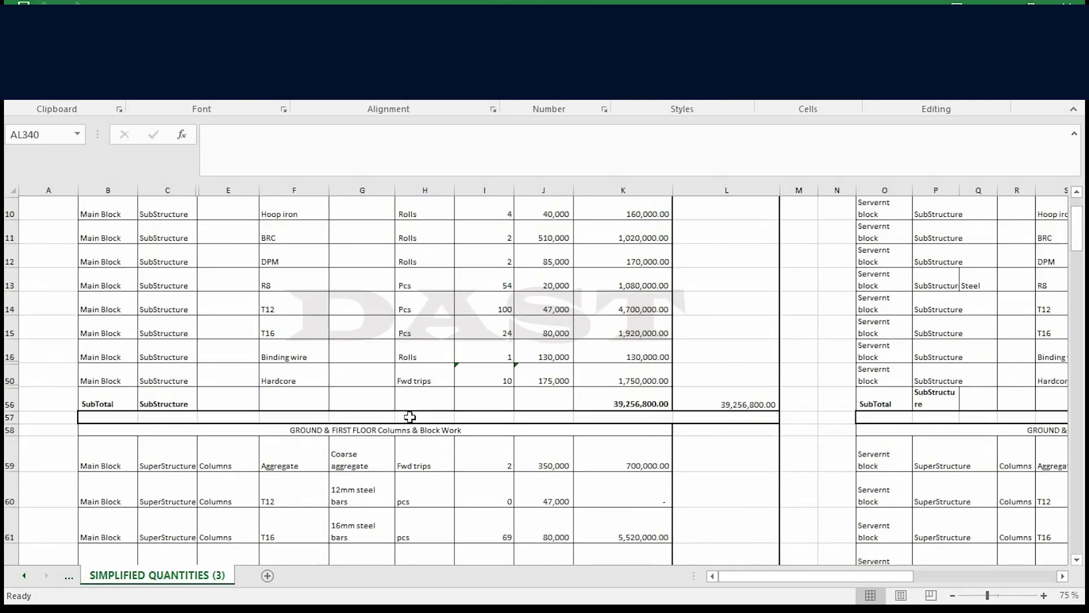
pyautogui.scroll(-1, 411, 403)
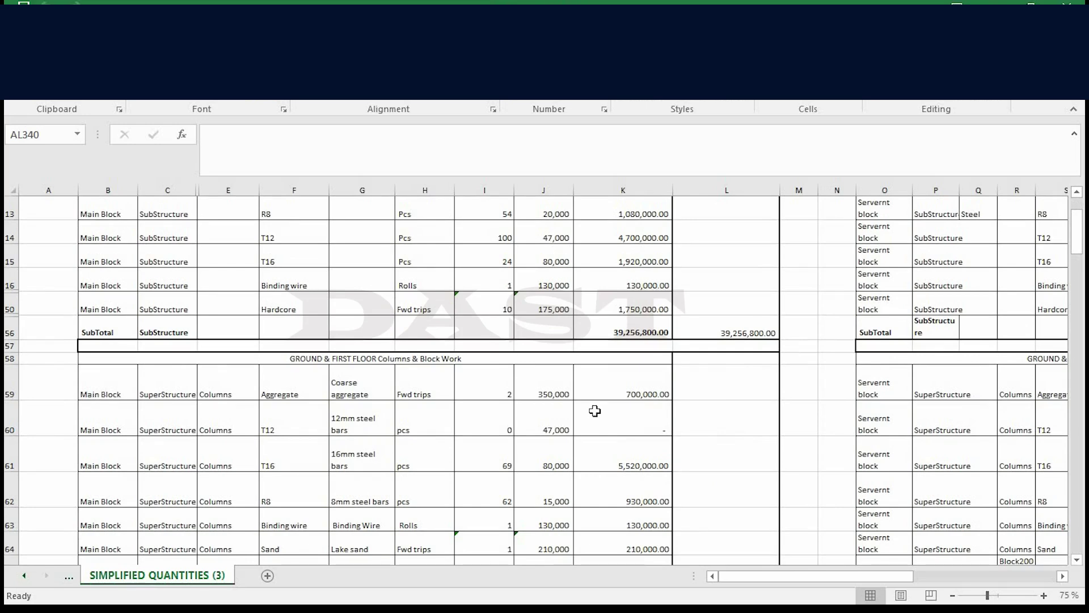
pyautogui.scroll(-1, 539, 410)
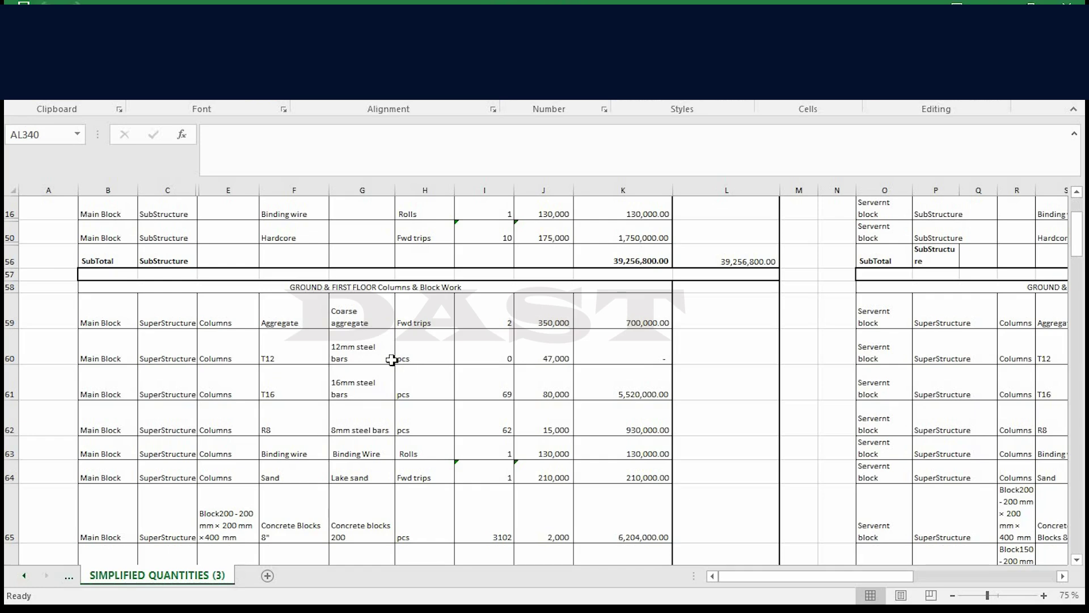
pyautogui.scroll(-1, 363, 376)
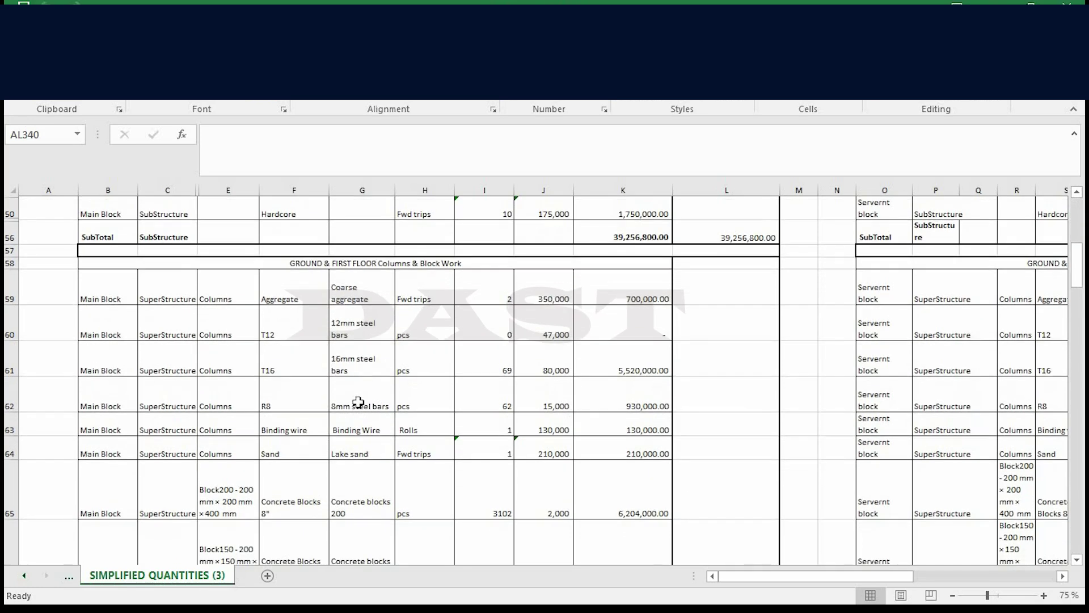
pyautogui.scroll(-3, 358, 423)
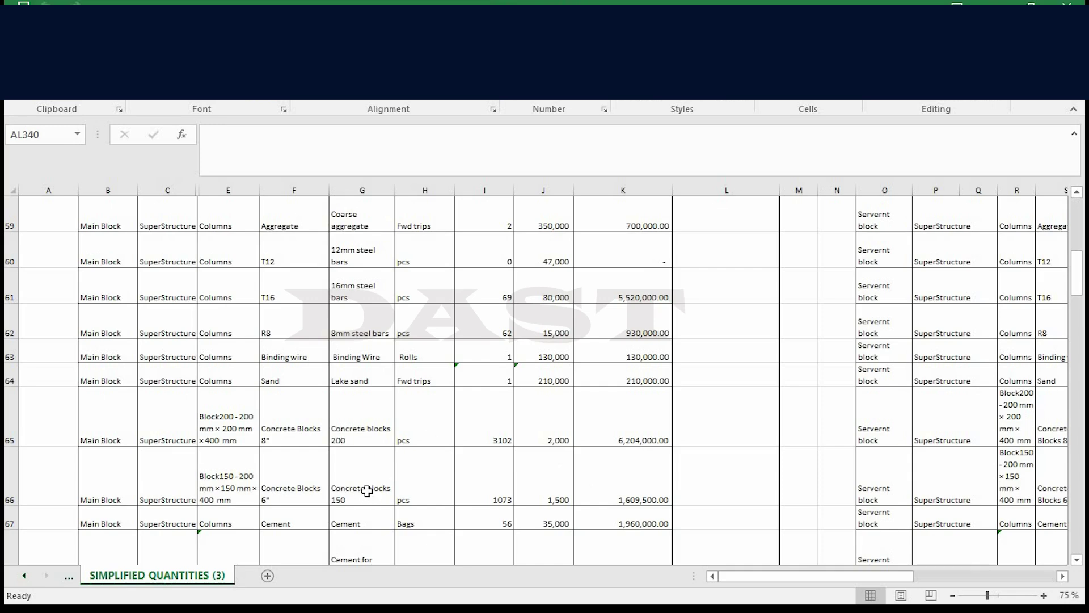
# - Scroll down to the 23,243,500.00 block-work subtotal and the first-floor beams heading
pyautogui.scroll(-2, 367, 490)
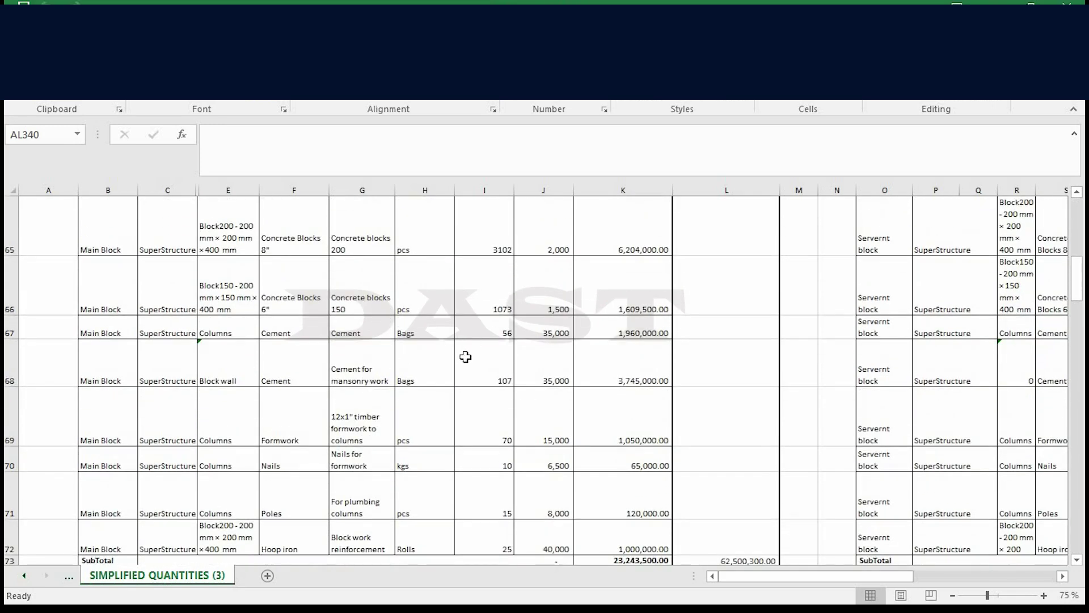
pyautogui.scroll(-1, 467, 360)
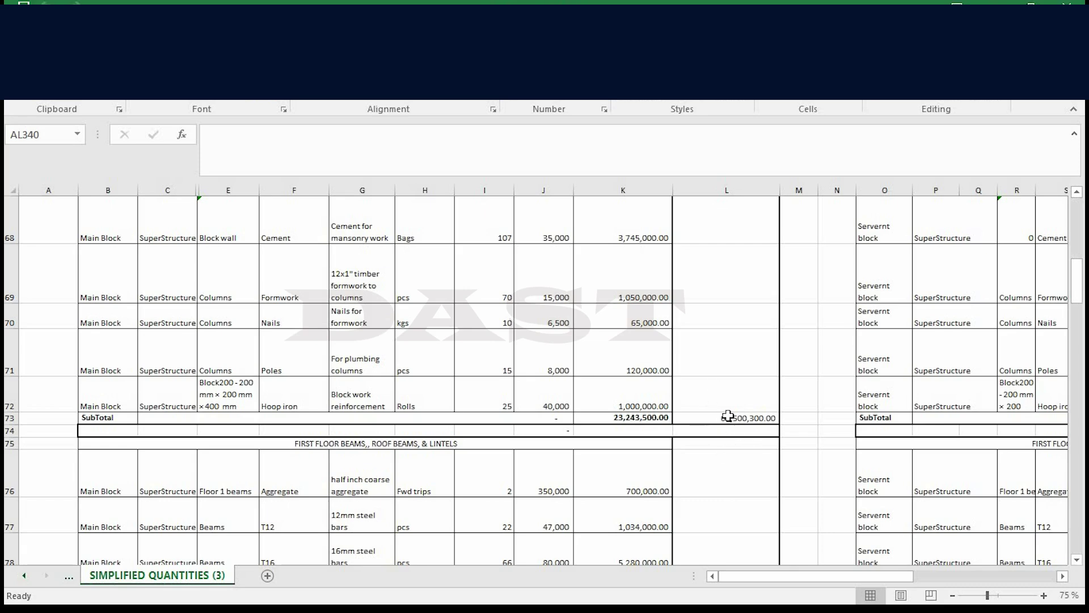
# - Scroll down to the row 91 beams and lintels subtotal of 16,103,000.00
pyautogui.scroll(-1, 384, 408)
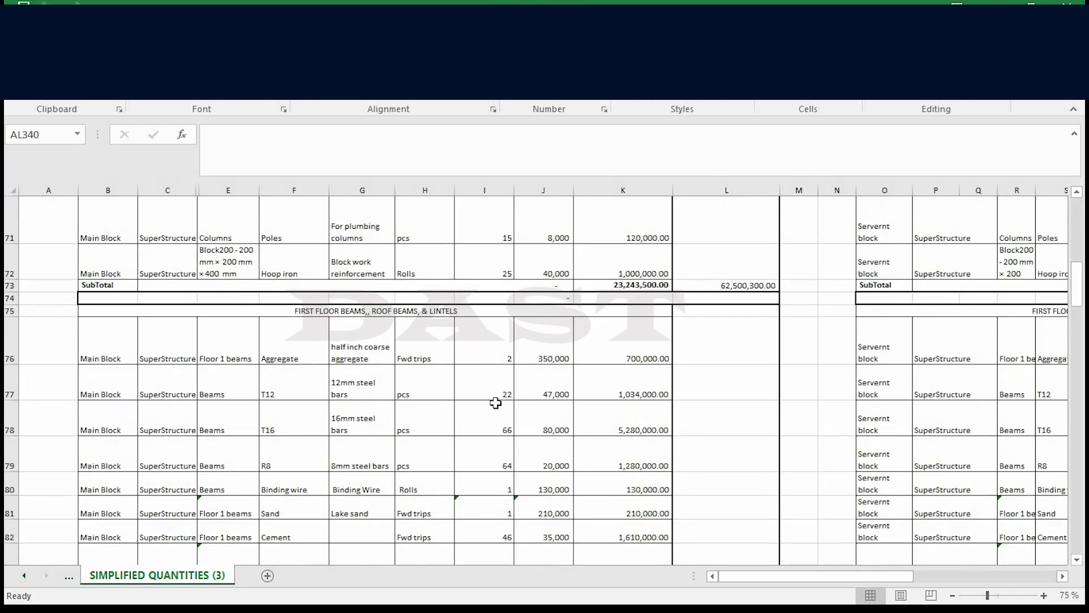
pyautogui.scroll(-1, 495, 402)
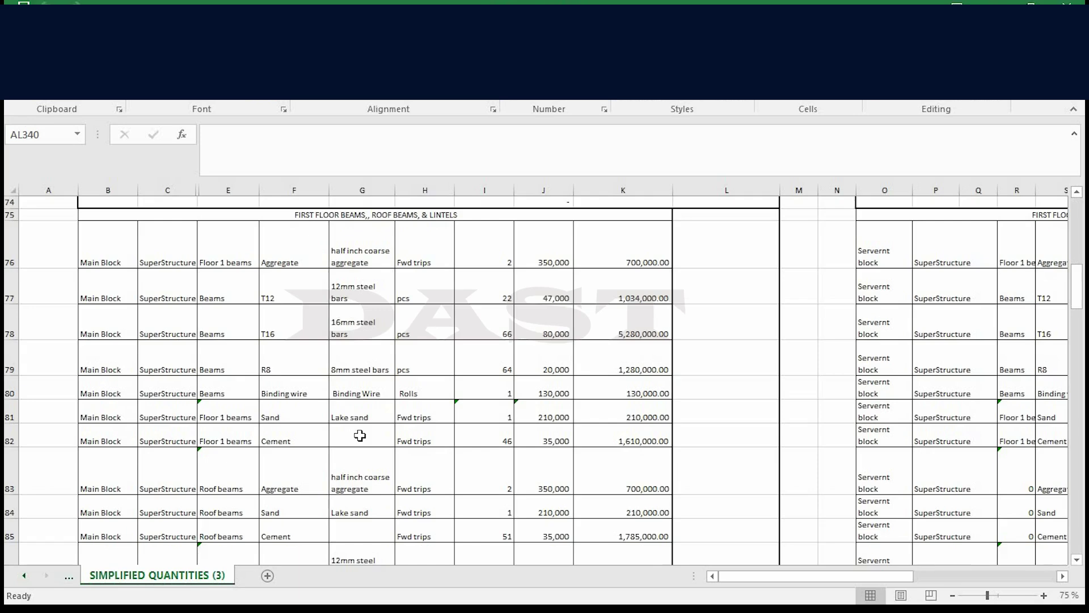
pyautogui.scroll(-1, 358, 420)
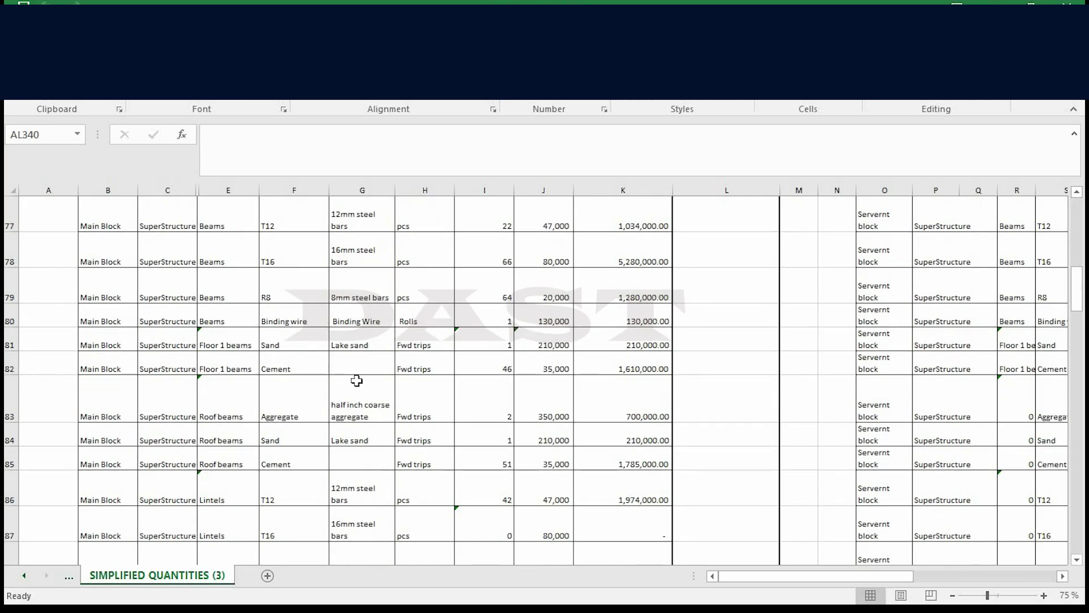
pyautogui.scroll(-2, 361, 420)
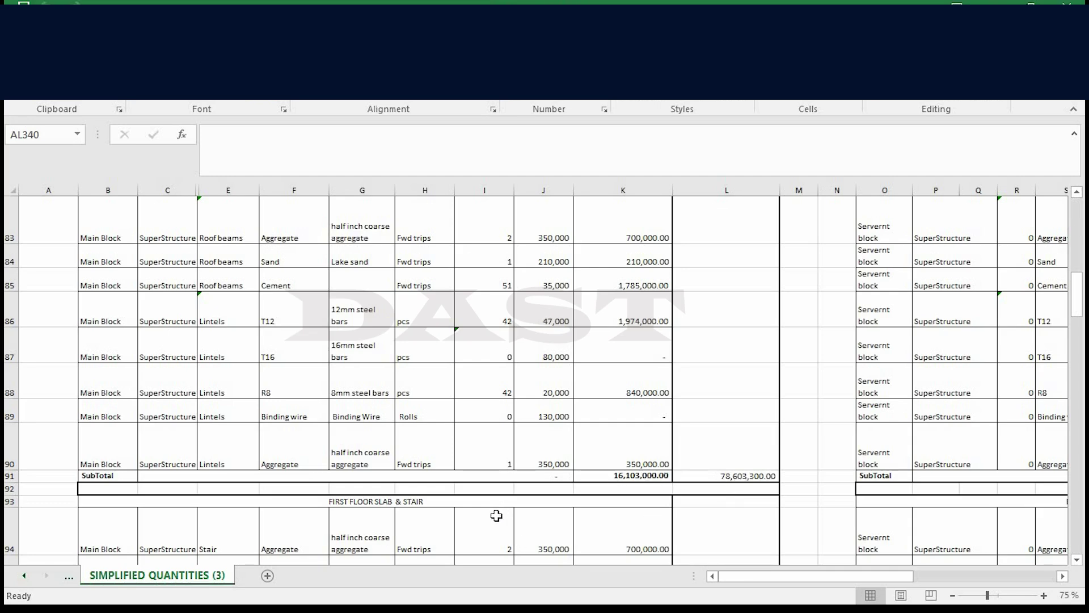
# - Scroll down to the 34,482,430.00 slab and stair subtotal and the ROOFING header
pyautogui.scroll(-2, 493, 514)
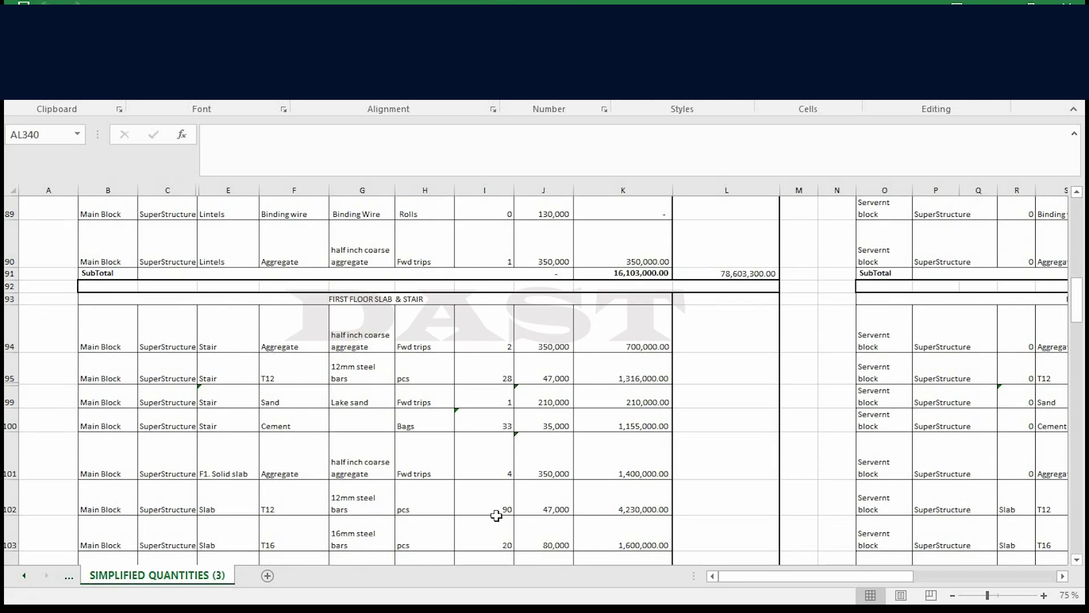
pyautogui.scroll(-6, 505, 516)
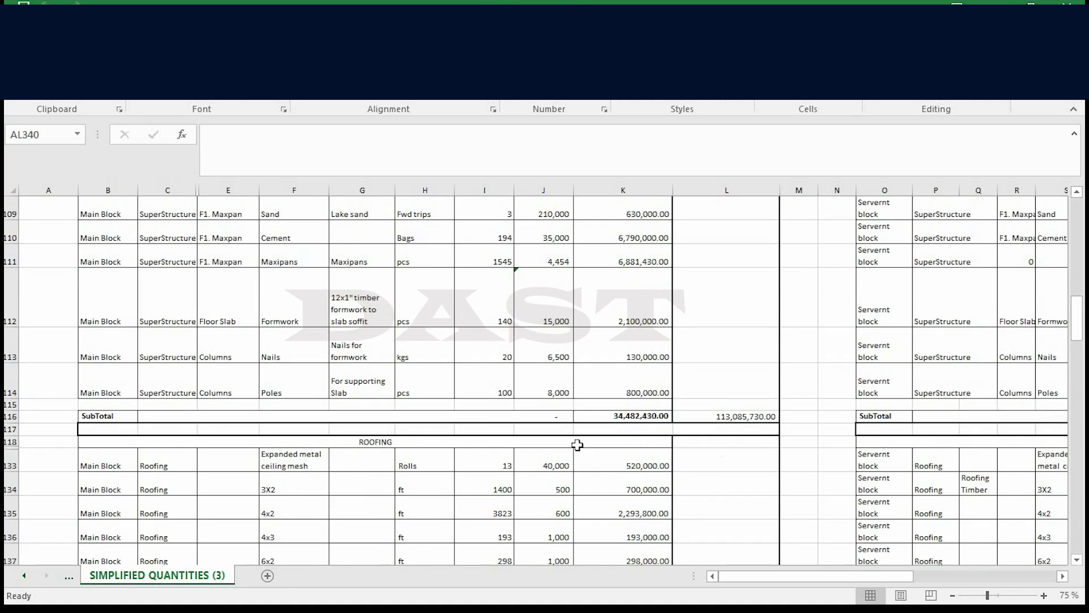
# - Scroll through Roofing, Finishes, Tiling and Painting to the 7,342,500.00 painting subtotal
pyautogui.scroll(-3, 576, 445)
pyautogui.scroll(2, 428, 370)
pyautogui.scroll(-2, 433, 370)
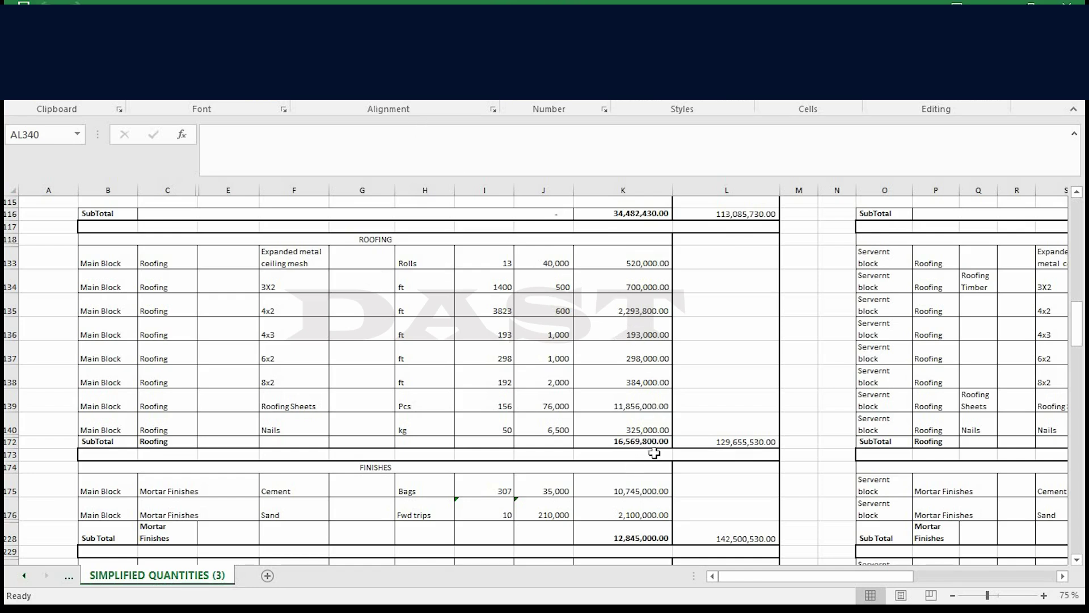
pyautogui.scroll(-1, 654, 454)
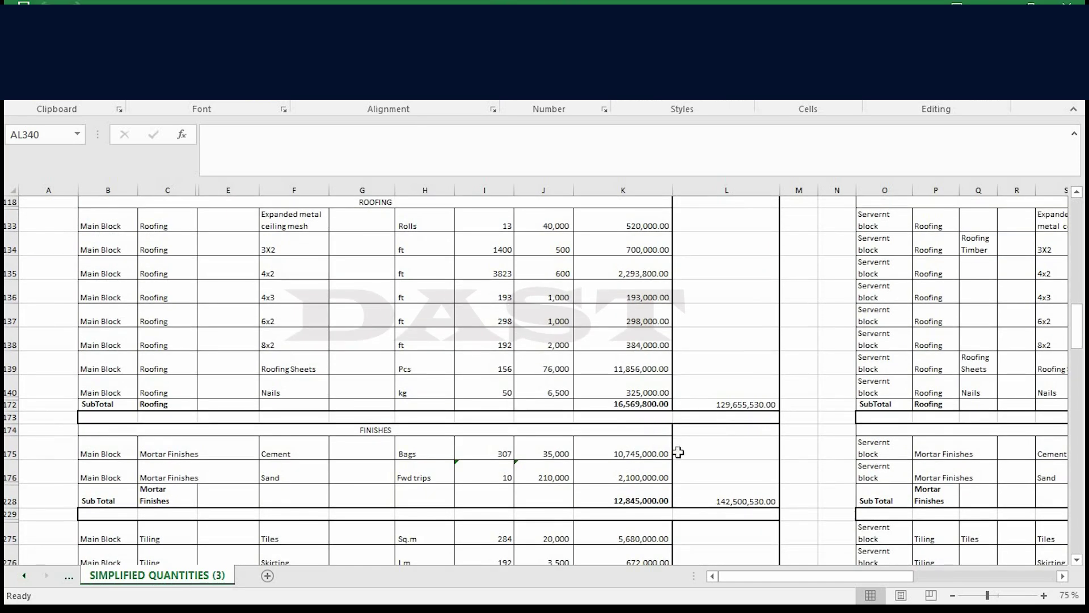
pyautogui.scroll(-1, 351, 434)
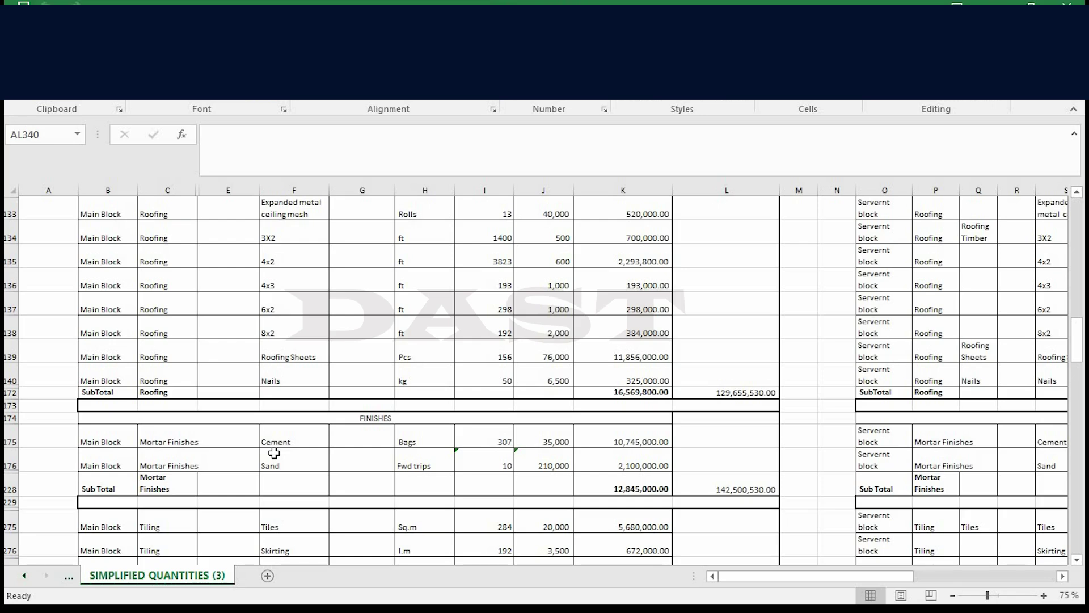
pyautogui.scroll(-1, 275, 449)
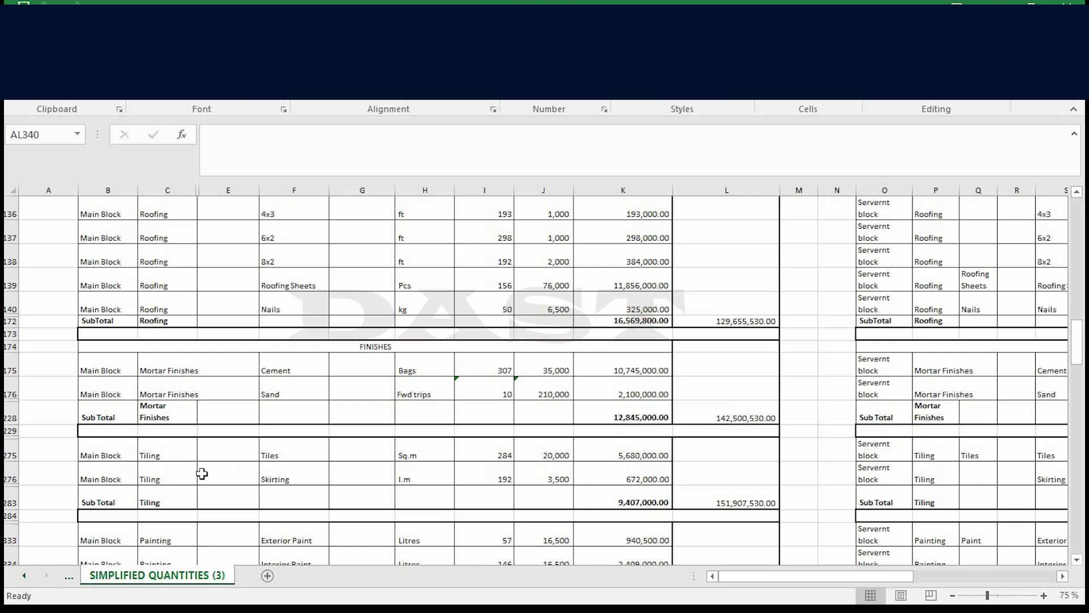
pyautogui.scroll(-1, 272, 431)
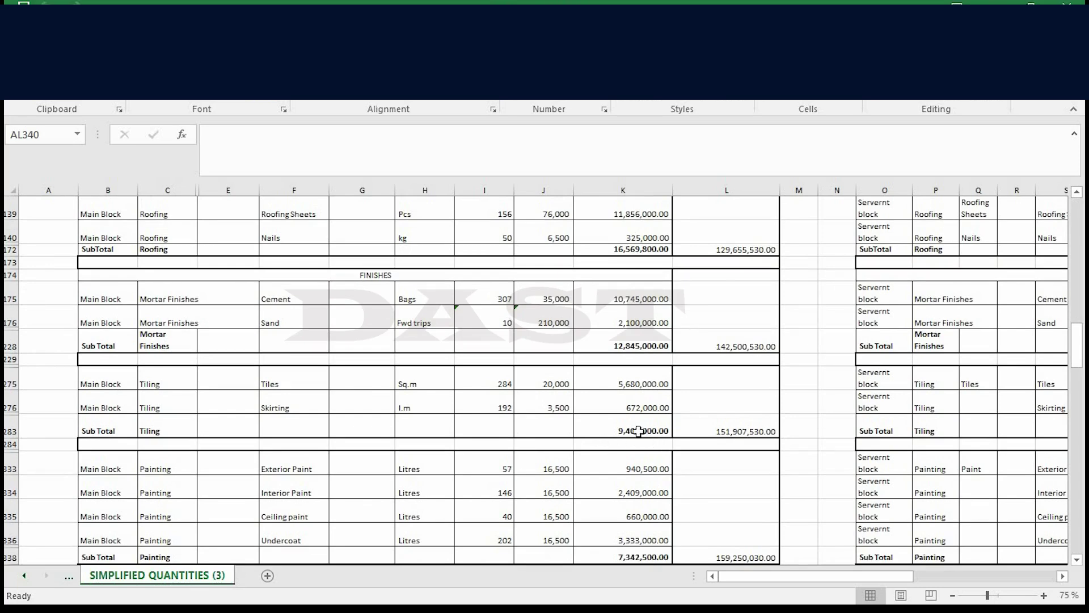
pyautogui.scroll(-1, 629, 434)
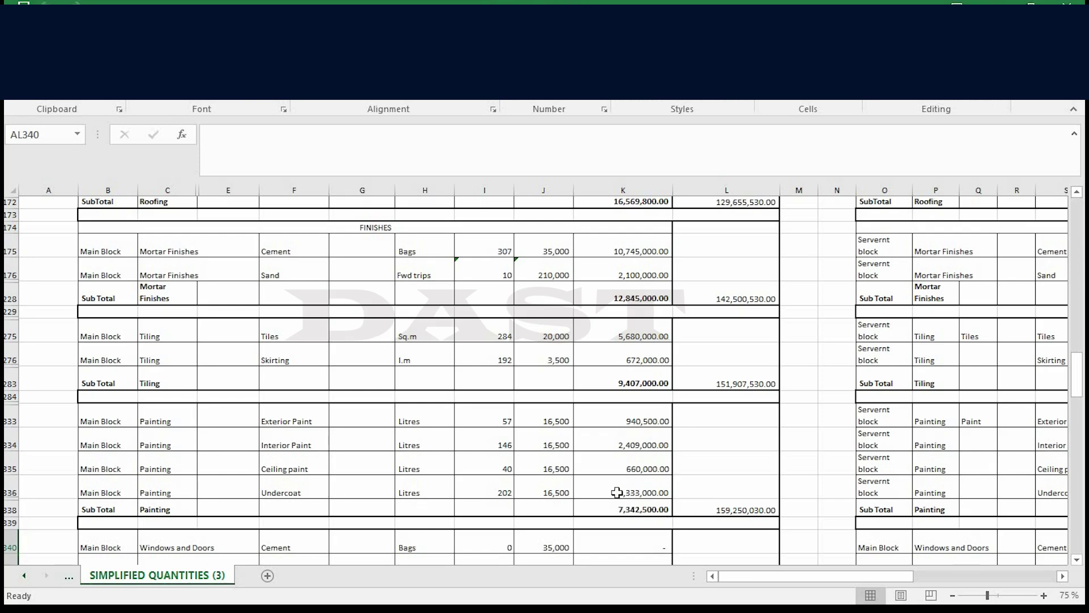
pyautogui.scroll(-1, 627, 488)
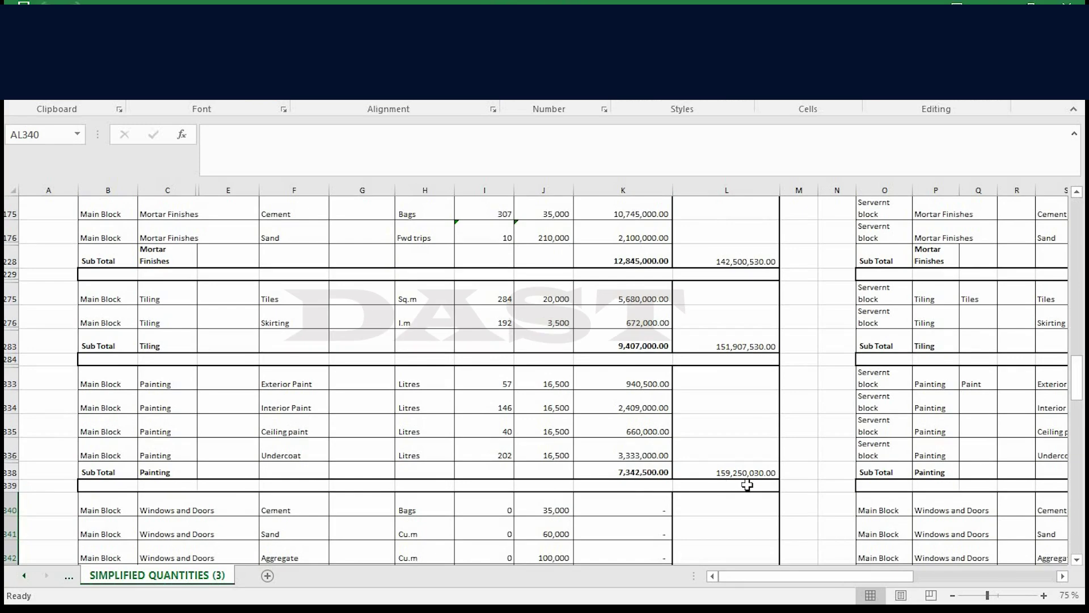
pyautogui.scroll(-2, 710, 492)
# - Scroll to the 32,650,000.00 Windows and Doors subtotal and the 191,900,030 grand total
pyautogui.scroll(-2, 484, 484)
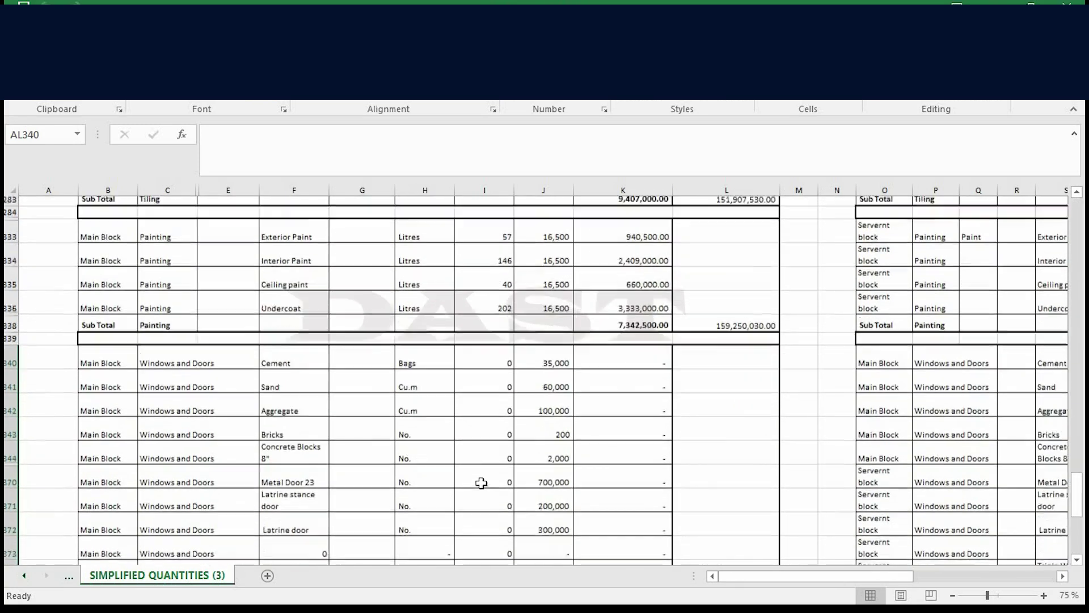
pyautogui.scroll(-2, 612, 446)
pyautogui.scroll(-3, 654, 457)
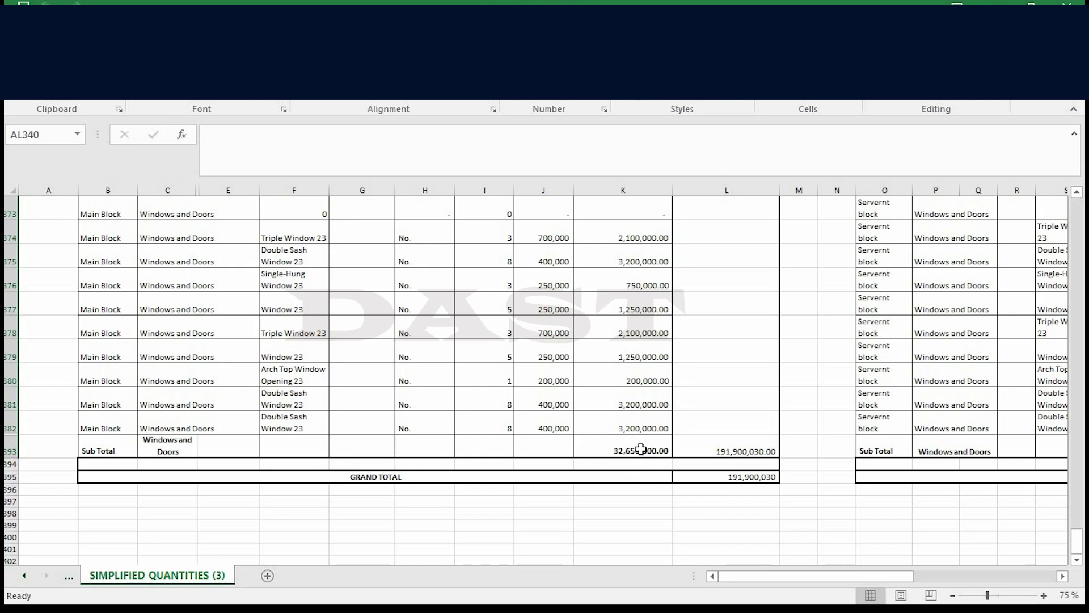
pyautogui.scroll(-1, 641, 449)
pyautogui.scroll(1, 638, 453)
pyautogui.scroll(-1, 510, 405)
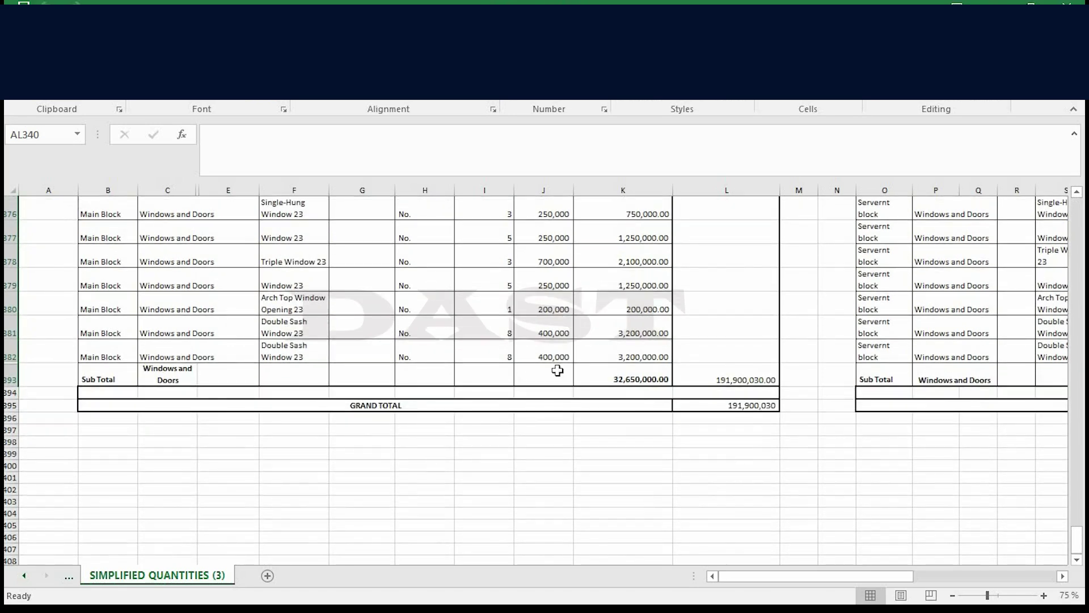
pyautogui.scroll(3, 573, 374)
pyautogui.scroll(-3, 535, 433)
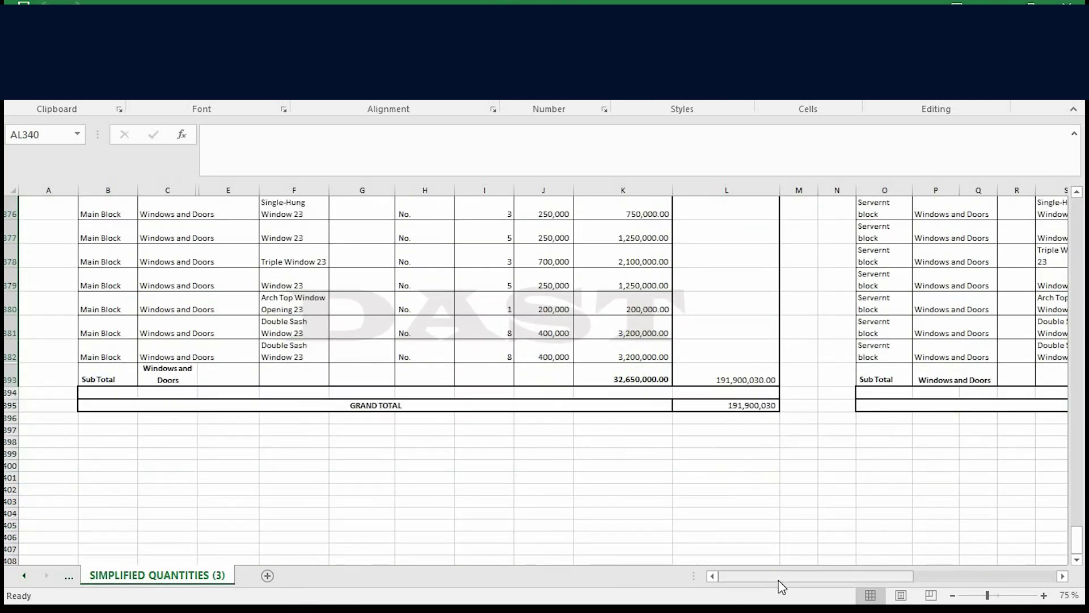
pyautogui.moveTo(788, 578); pyautogui.dragTo(897, 414)
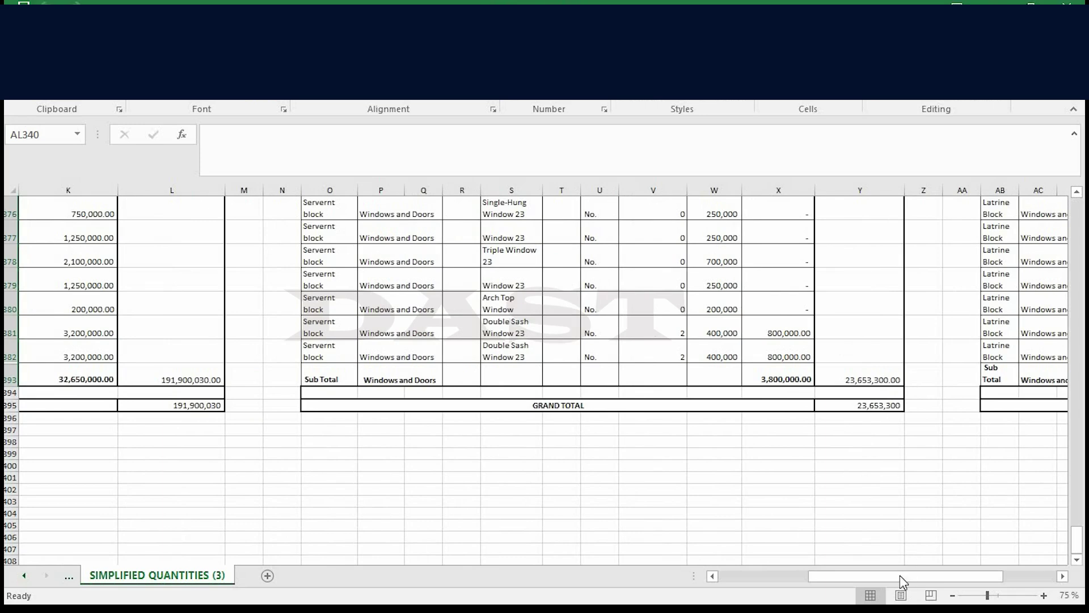
pyautogui.moveTo(900, 574); pyautogui.dragTo(1042, 436)
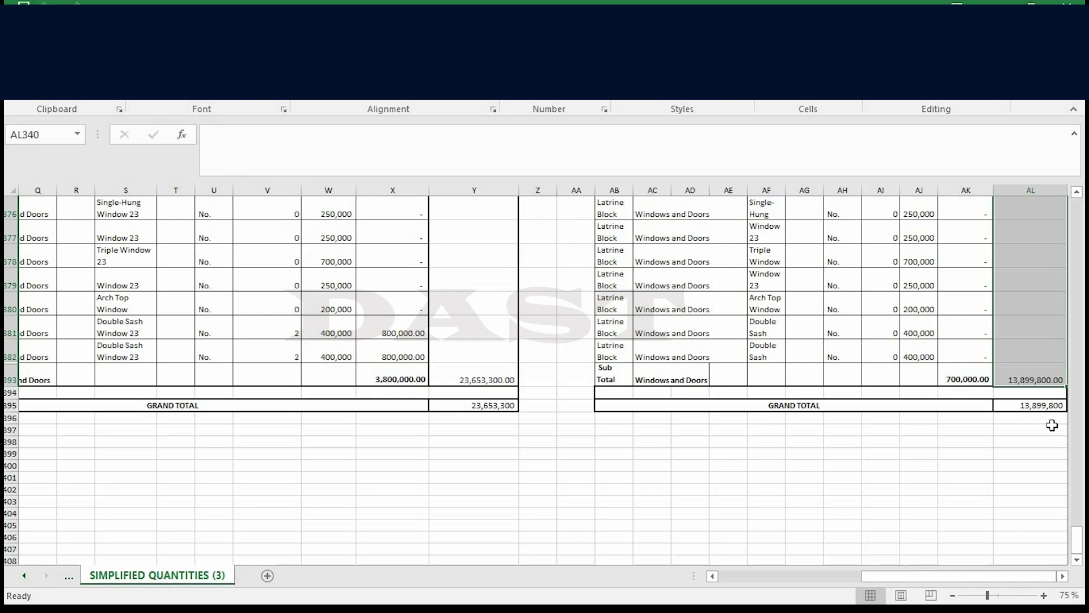
pyautogui.moveTo(944, 574); pyautogui.dragTo(445, 427)
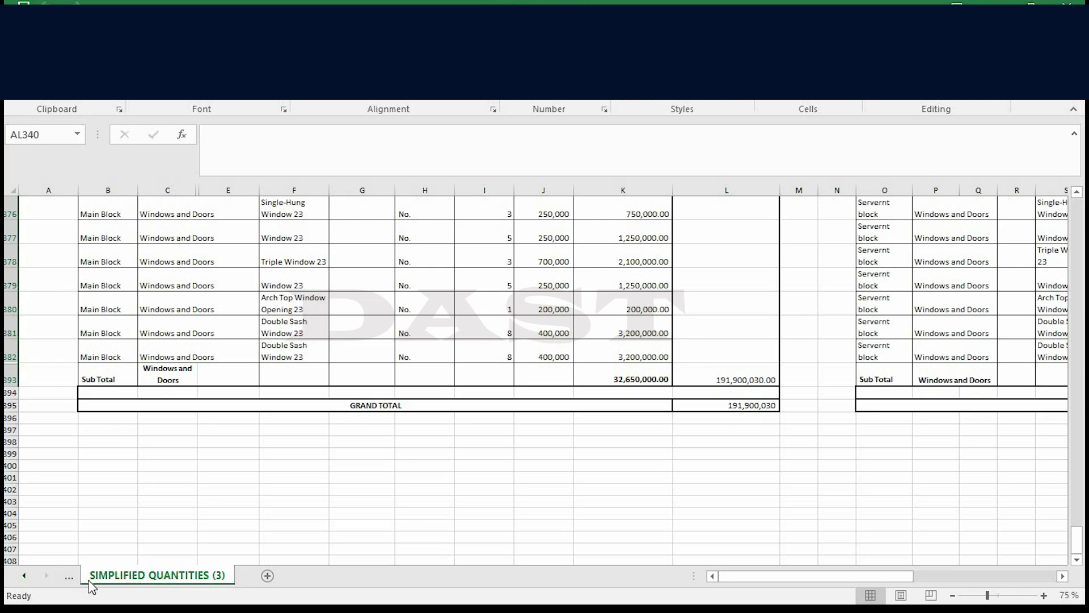
# - Step back from Material Schedule (2) through Timber schedule, Ire Wall and Concrete Estimations to Plaster Estimations
pyautogui.click(69, 578)
pyautogui.click(69, 577)
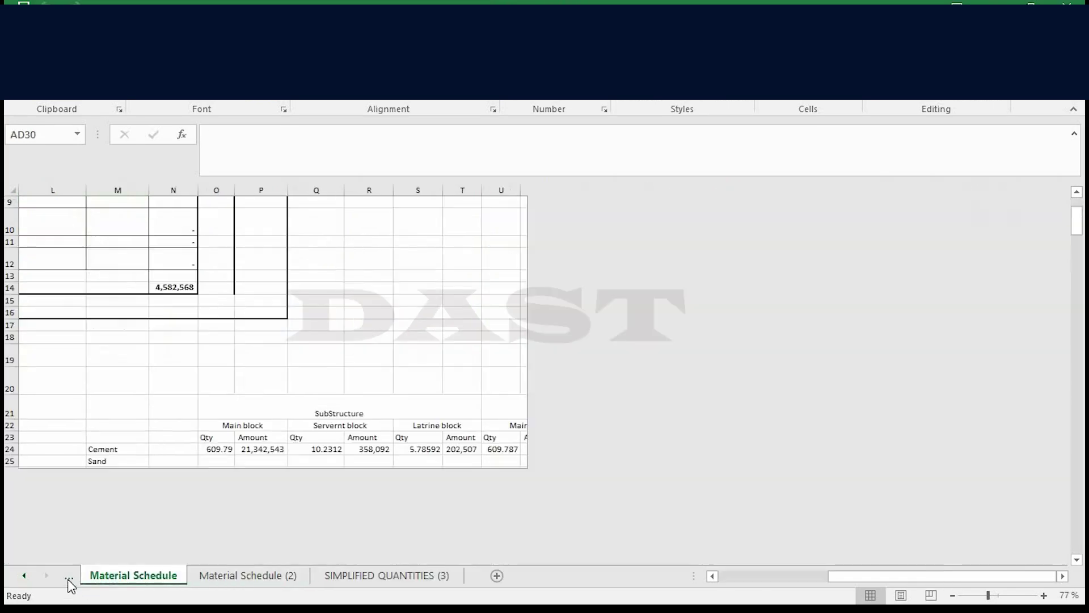
pyautogui.click(70, 577)
pyautogui.click(69, 577)
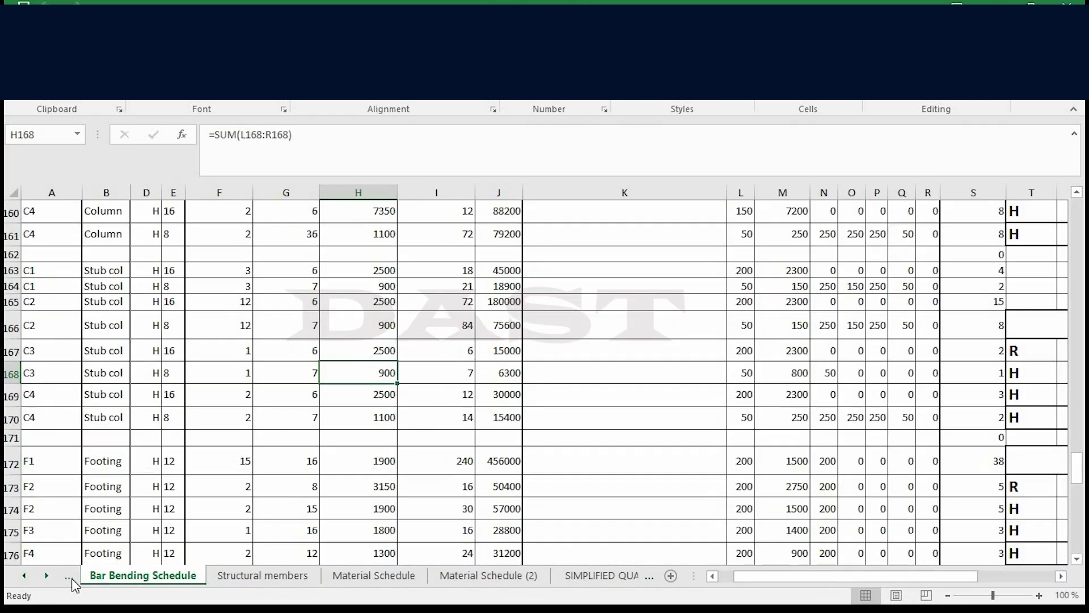
pyautogui.click(72, 578)
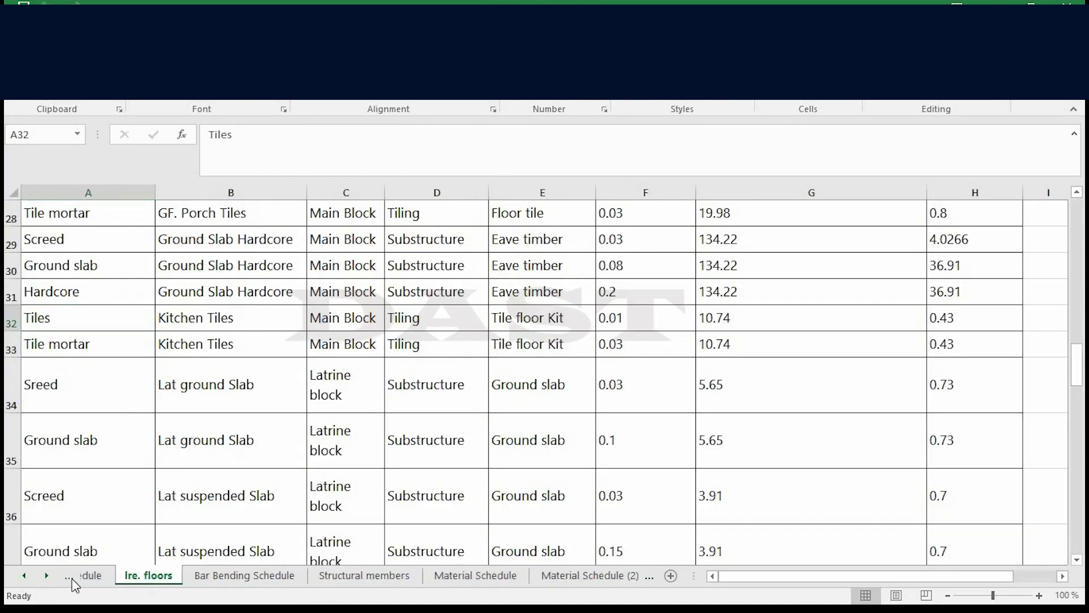
pyautogui.click(72, 578)
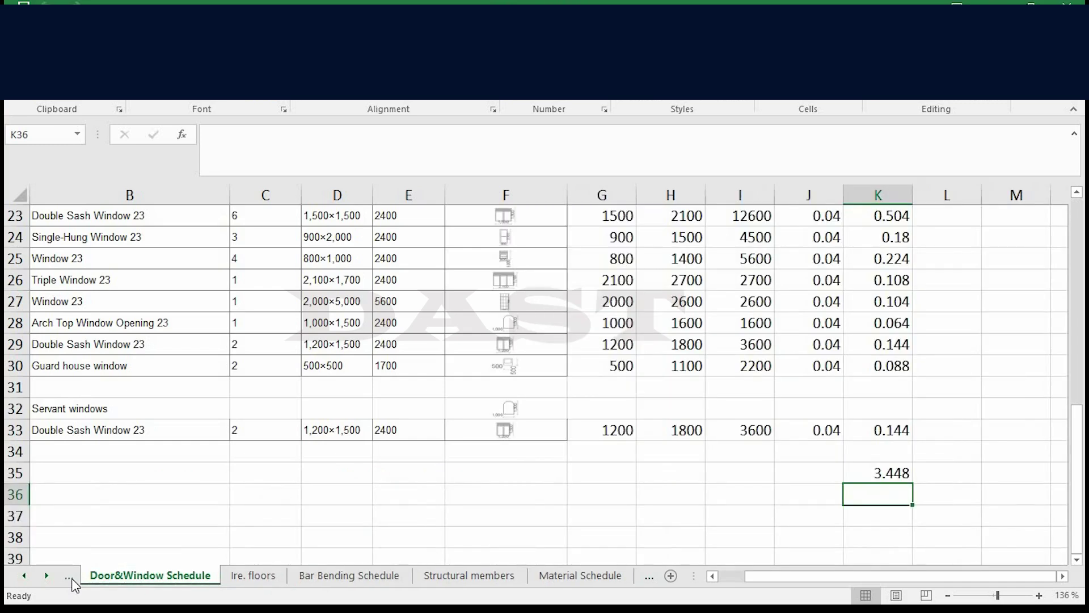
pyautogui.click(72, 578)
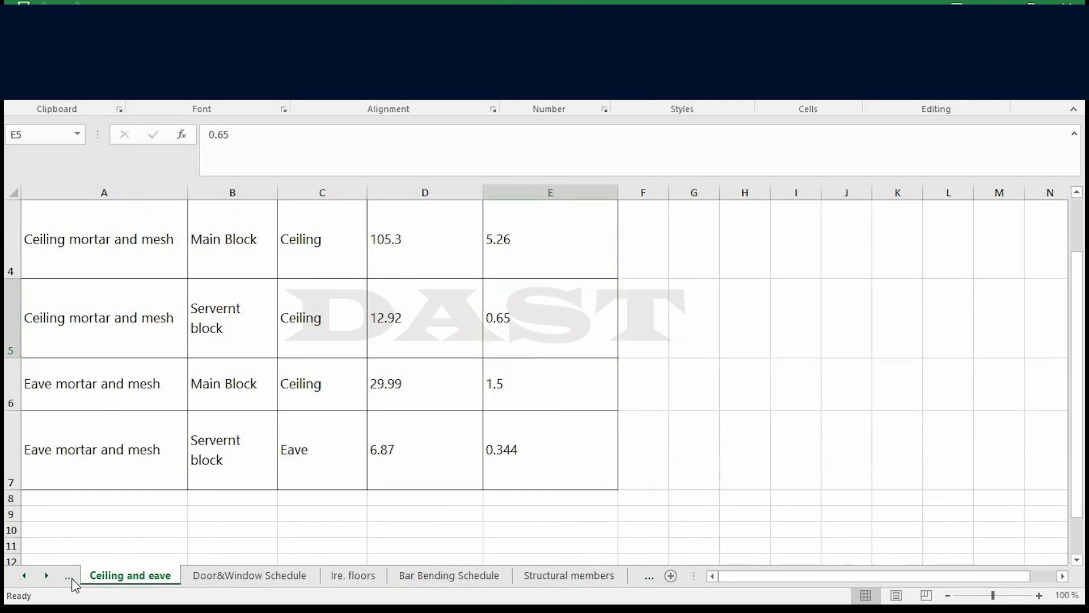
pyautogui.click(71, 577)
pyautogui.click(72, 577)
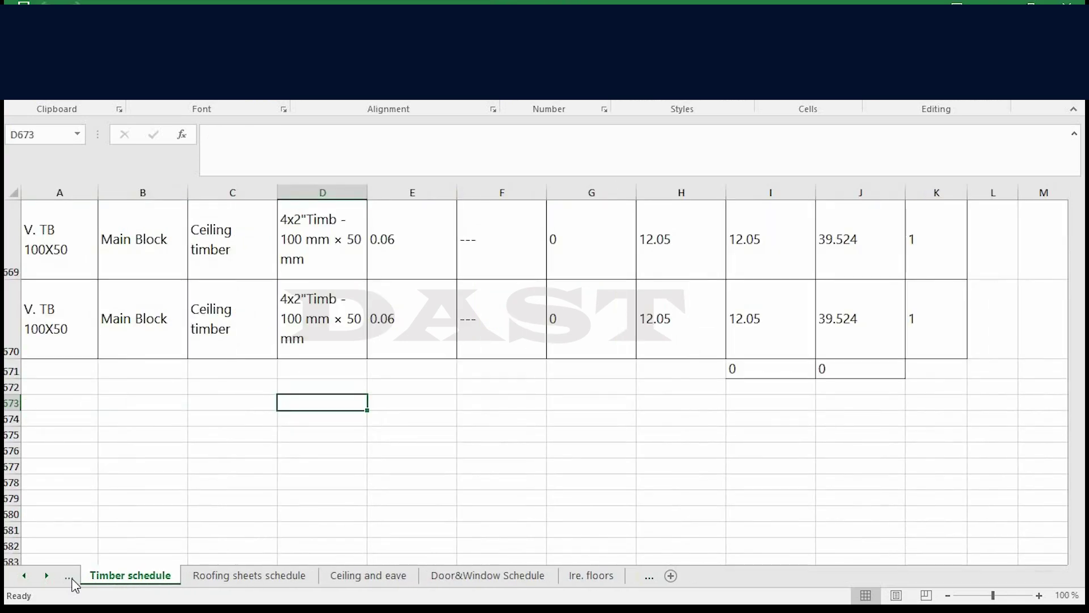
pyautogui.click(71, 578)
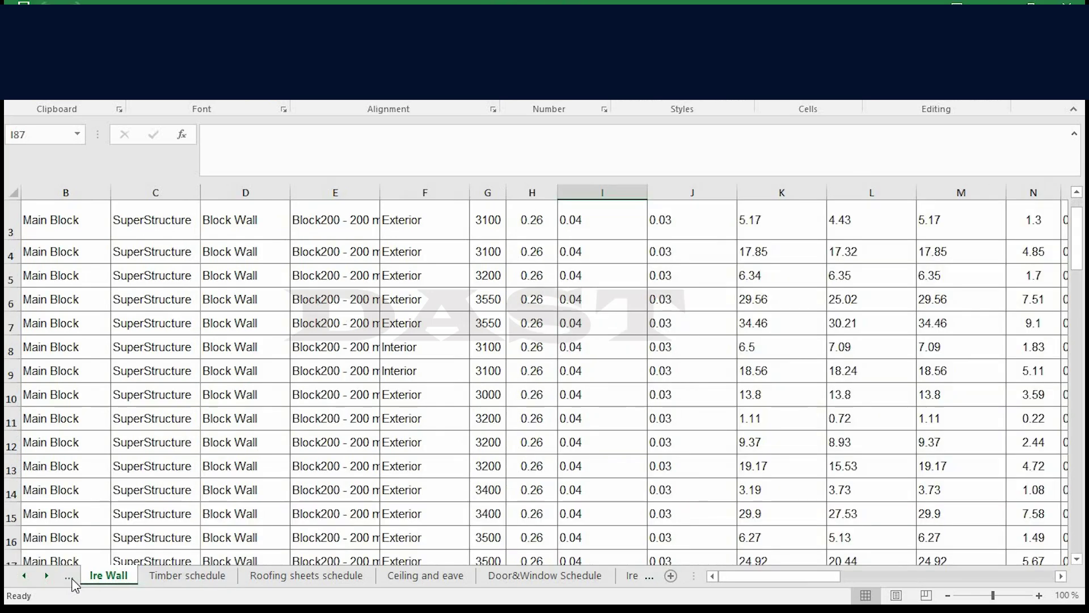
pyautogui.click(72, 578)
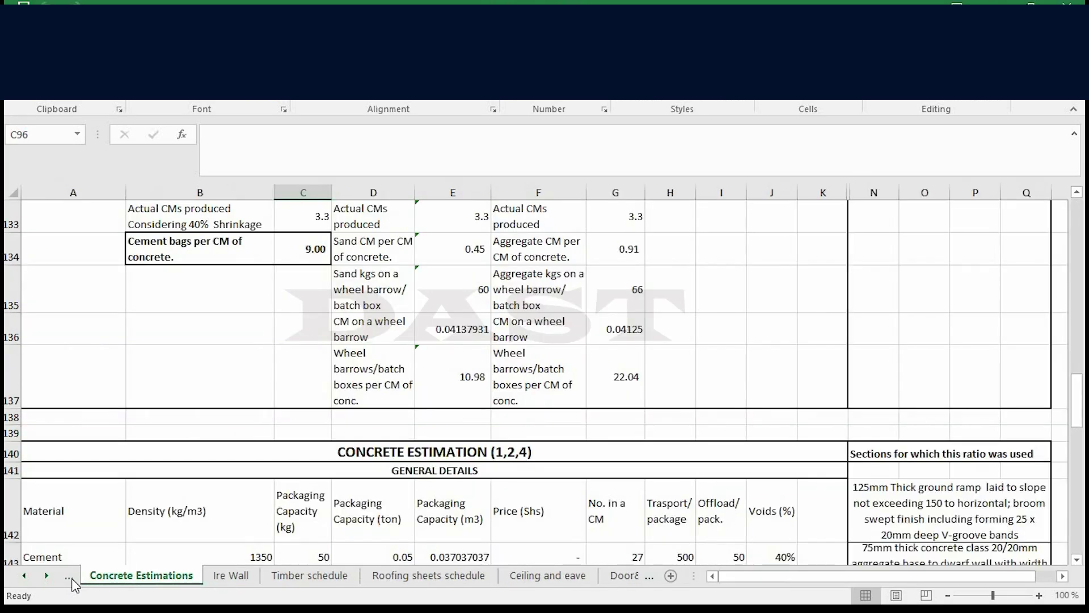
pyautogui.click(72, 578)
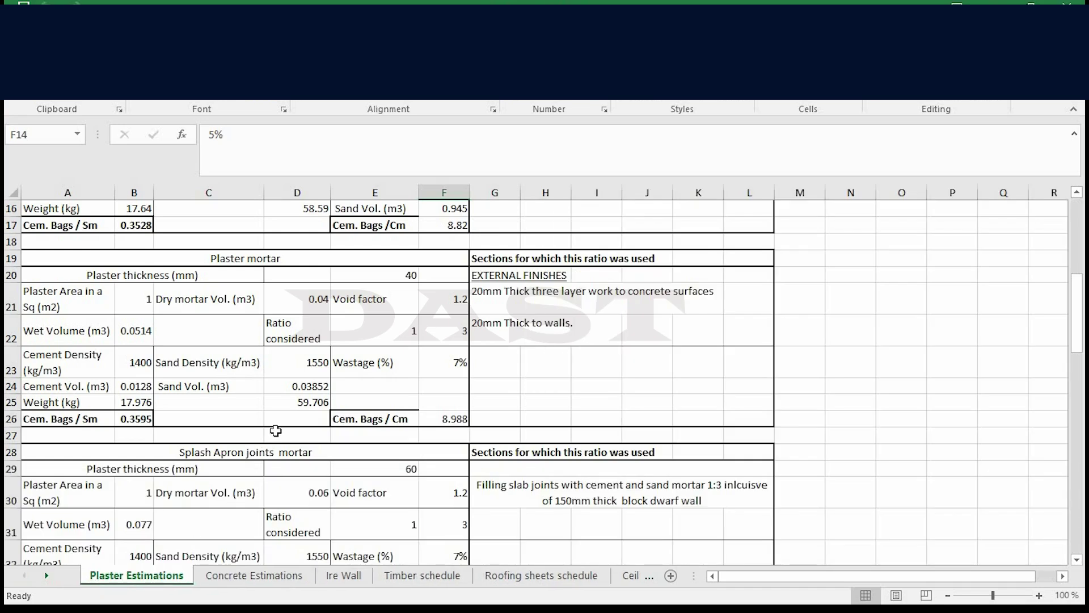
# - Review the Plaster Estimations screed mortar mixes, then switch to the Concrete Estimations sheet
pyautogui.scroll(1, 339, 429)
pyautogui.scroll(5, 340, 408)
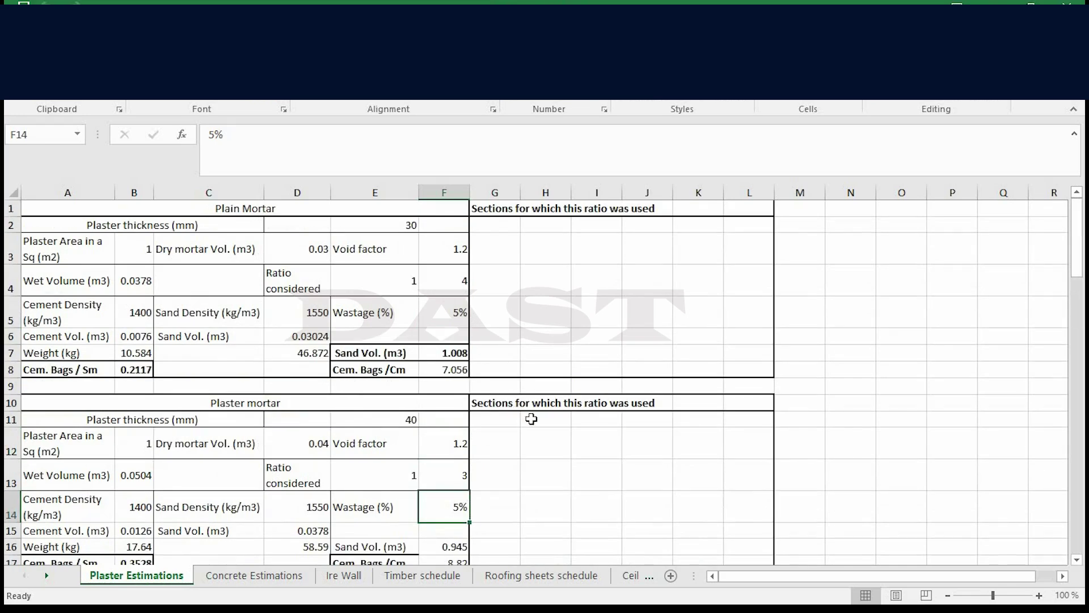
pyautogui.scroll(-3, 498, 437)
pyautogui.scroll(-3, 367, 467)
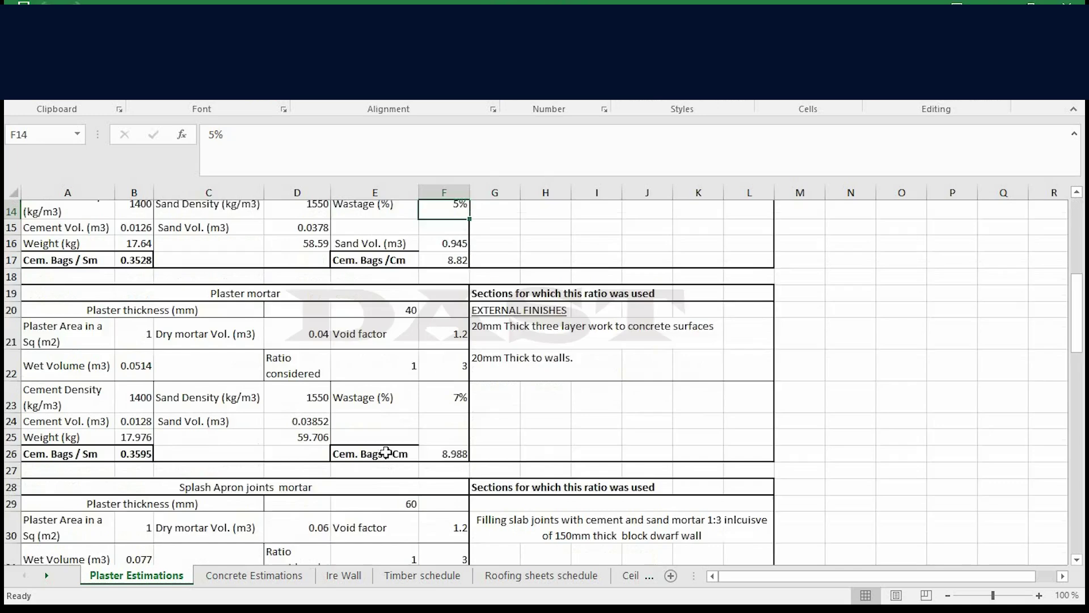
pyautogui.scroll(1, 346, 437)
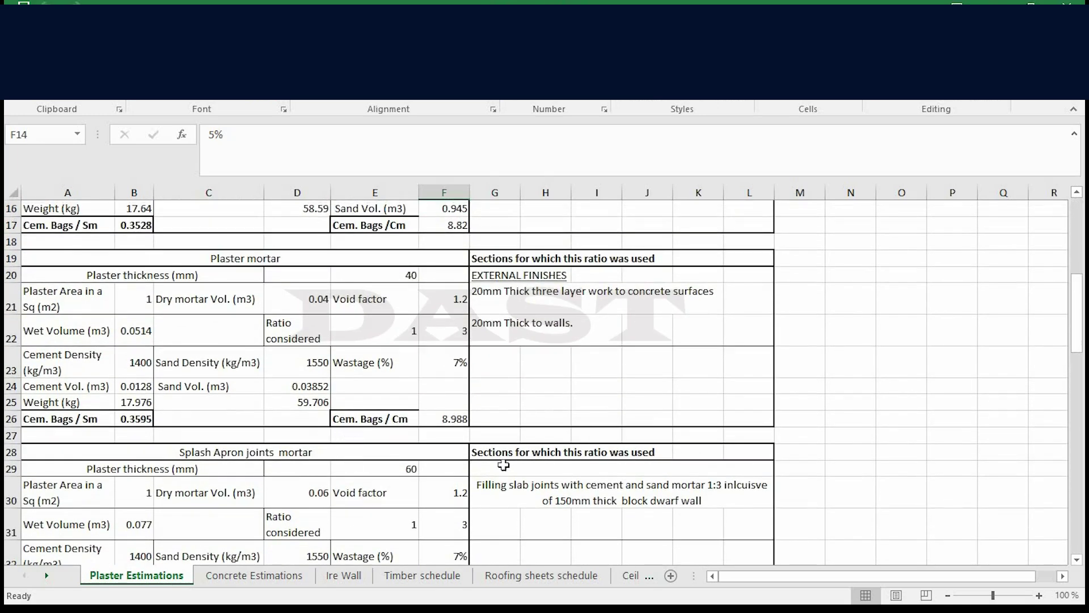
pyautogui.scroll(-4, 340, 494)
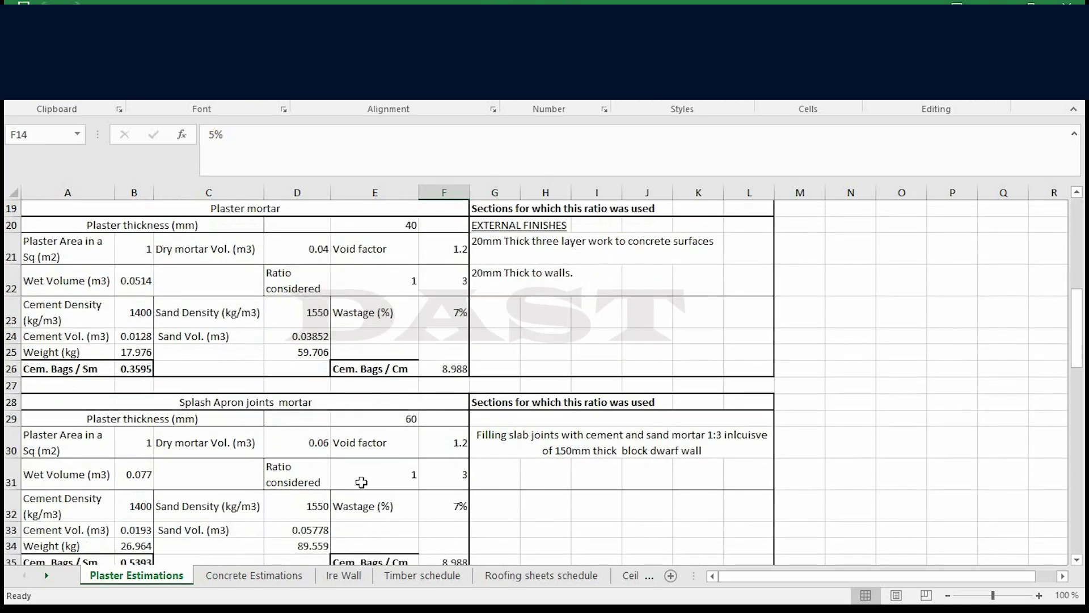
pyautogui.scroll(-4, 377, 501)
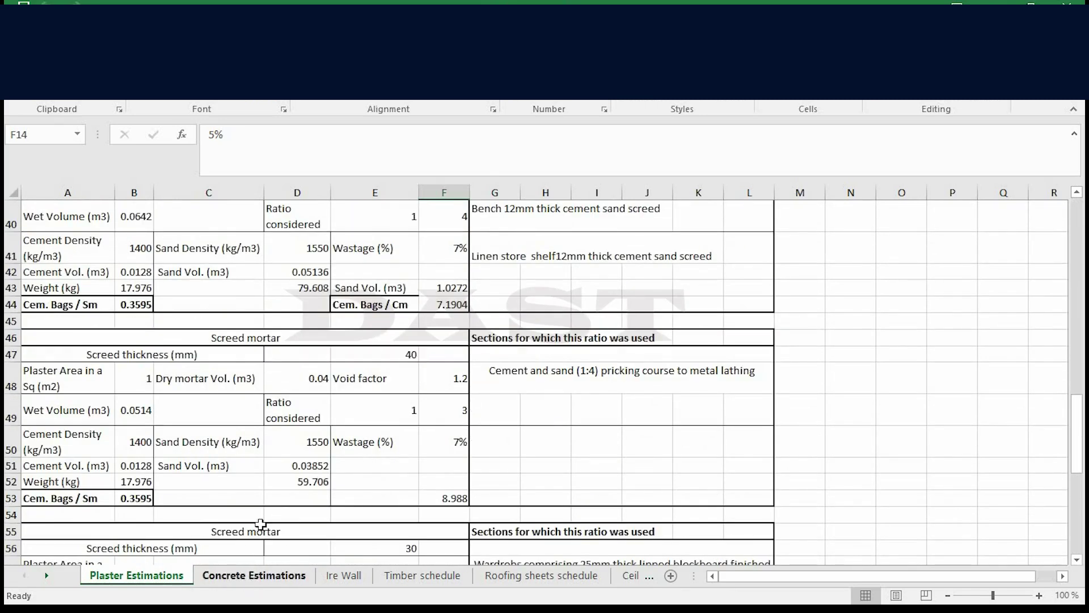
pyautogui.click(250, 576)
pyautogui.scroll(-3, 550, 445)
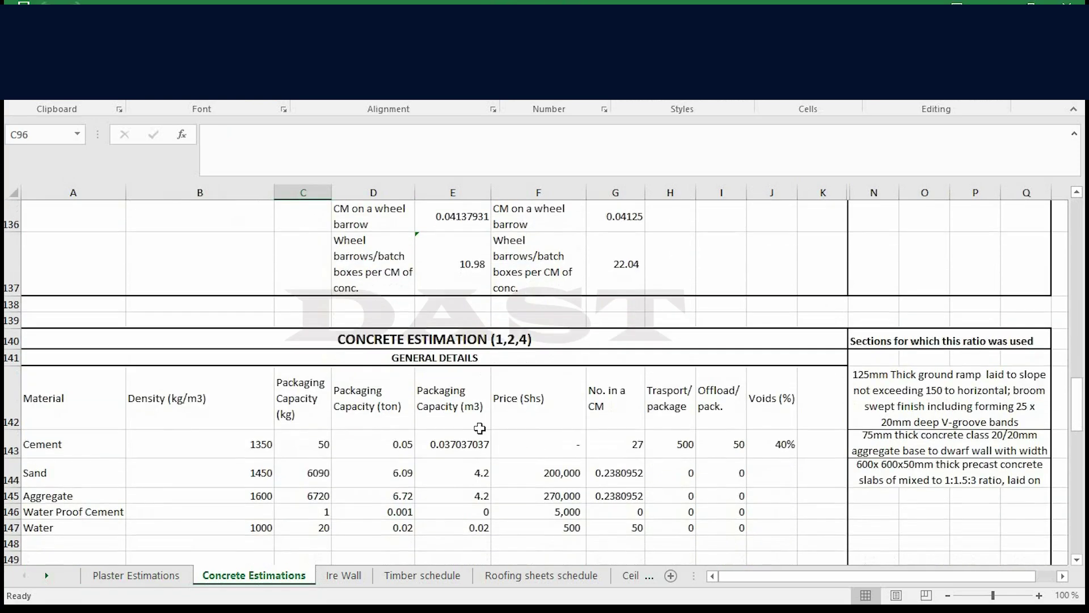
pyautogui.scroll(4, 551, 373)
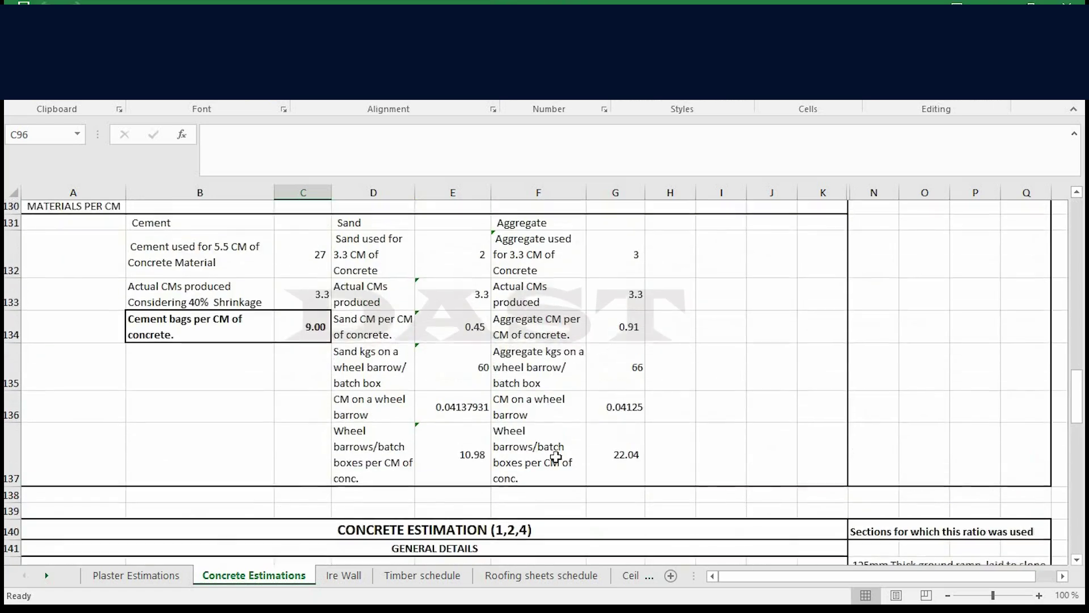
pyautogui.scroll(-1, 513, 475)
pyautogui.scroll(-4, 513, 476)
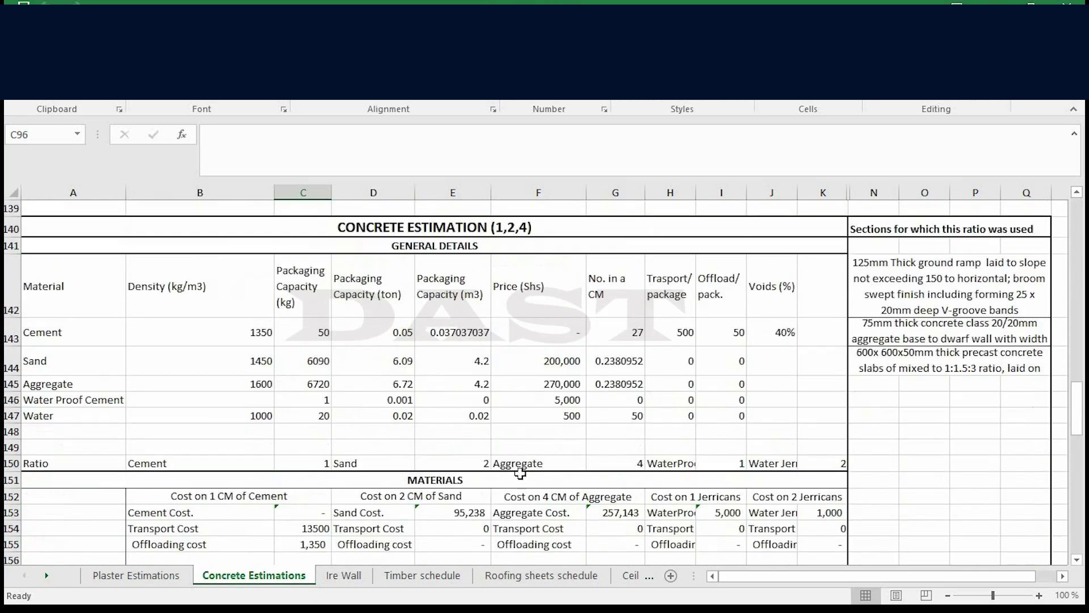
pyautogui.scroll(-5, 547, 472)
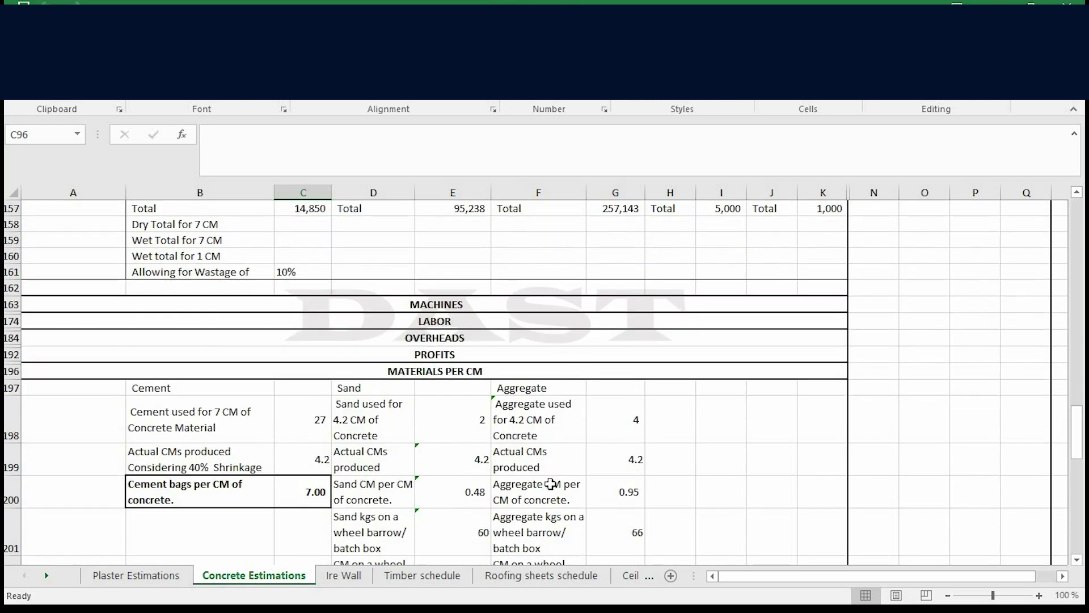
pyautogui.scroll(-2, 525, 527)
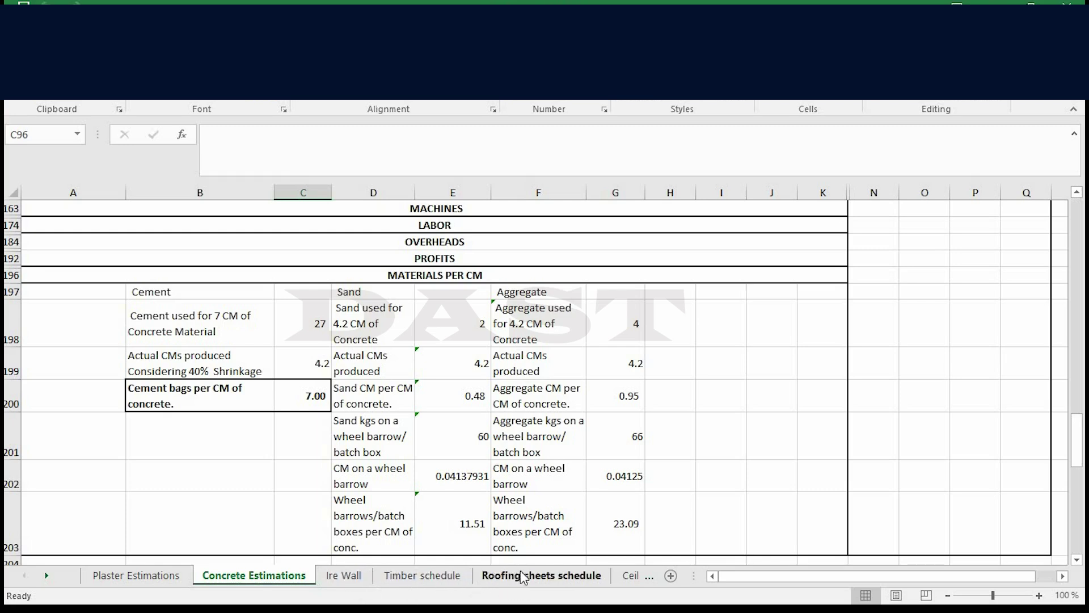
# - Page through the Roofing sheets, Ceiling and eave, Door&Window, Ire. floors, Bar Bending, Structural members and Material Schedule sheets, ending at the top of SIMPLIFIED QUANTITIES (3)
pyautogui.click(553, 579)
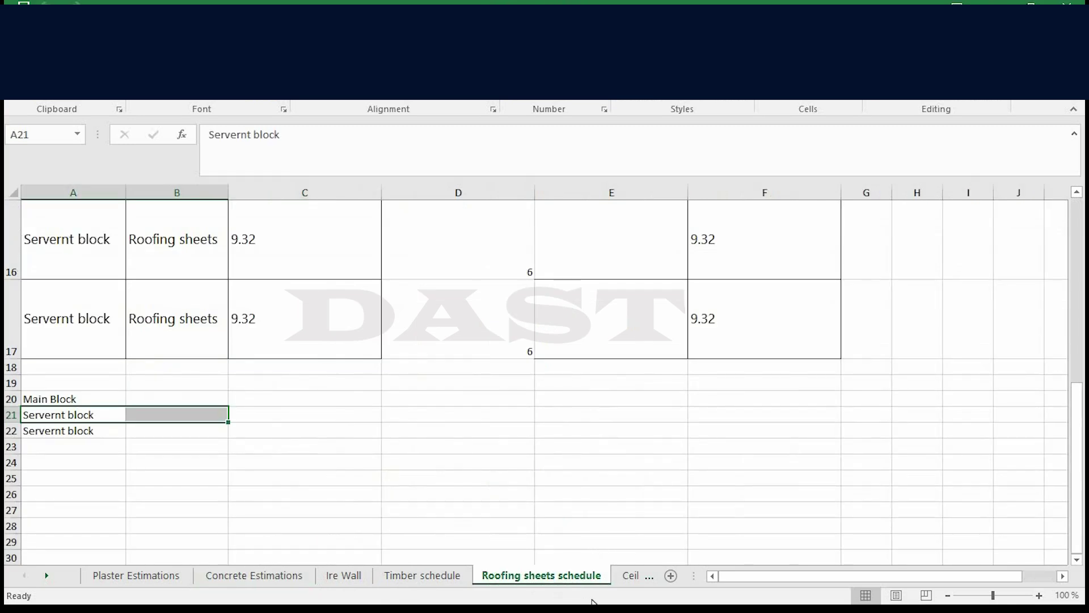
pyautogui.click(630, 579)
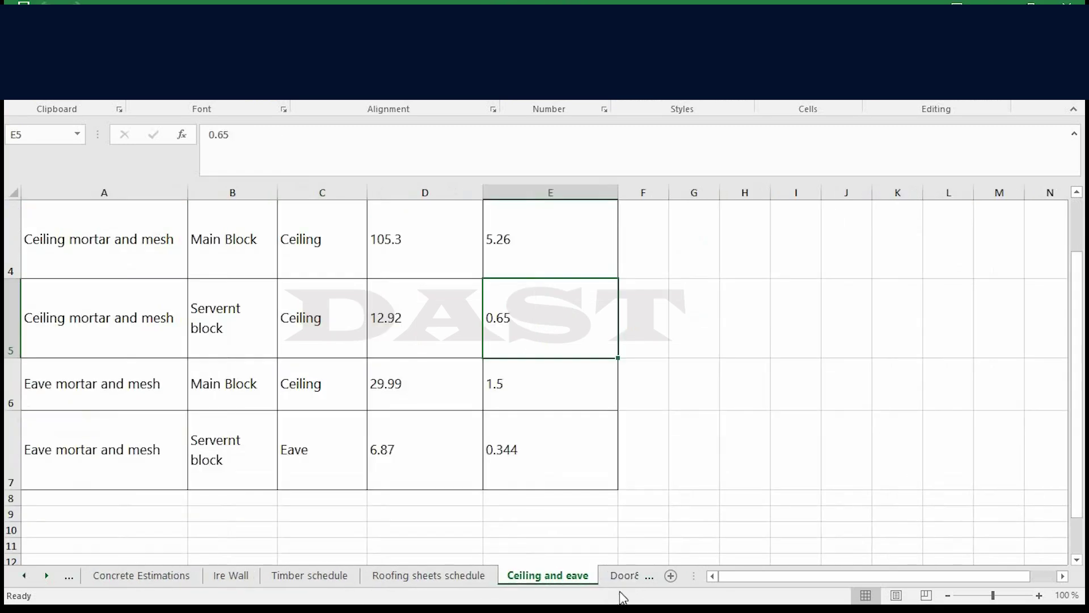
pyautogui.click(624, 578)
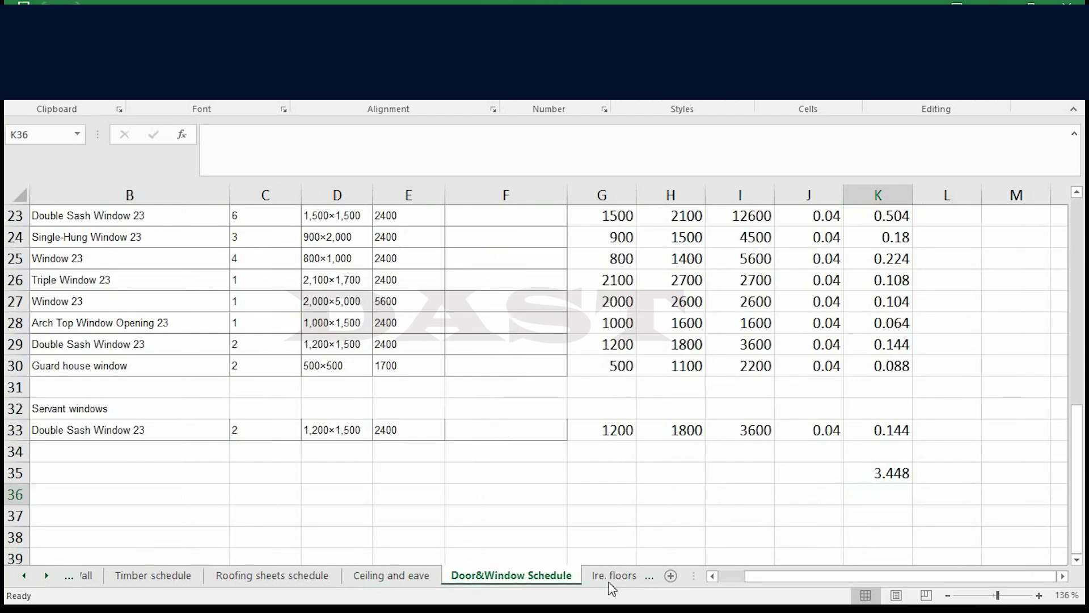
pyautogui.click(632, 581)
pyautogui.click(640, 578)
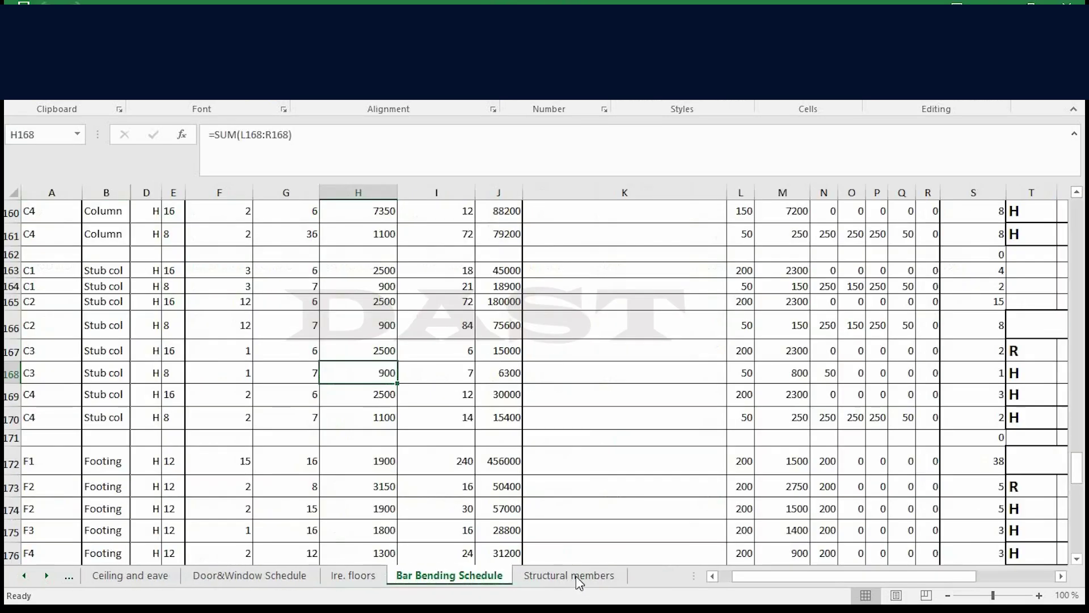
pyautogui.click(584, 581)
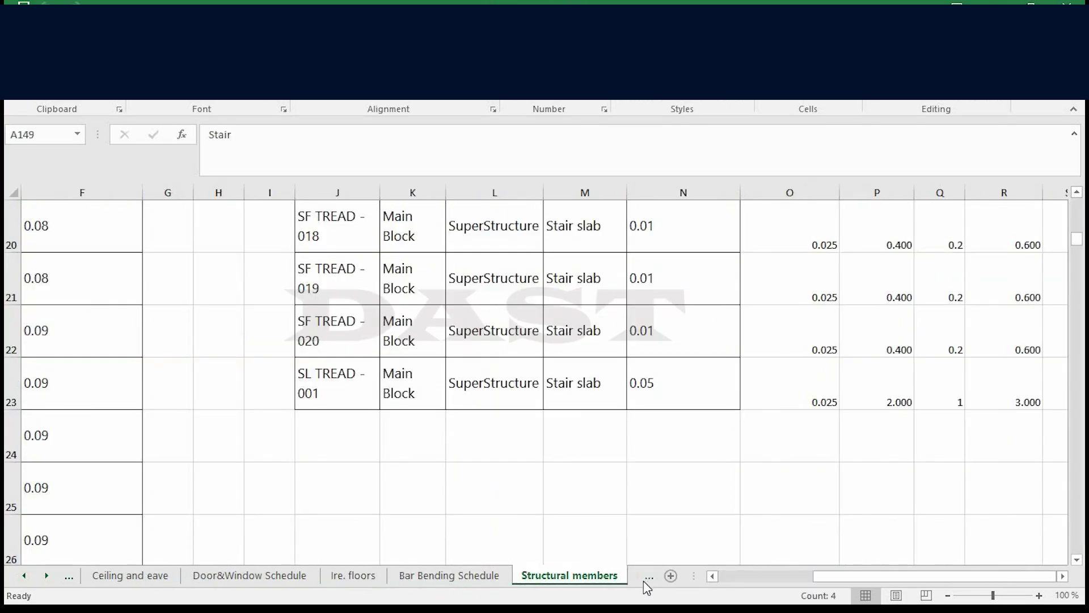
pyautogui.click(646, 579)
pyautogui.click(643, 581)
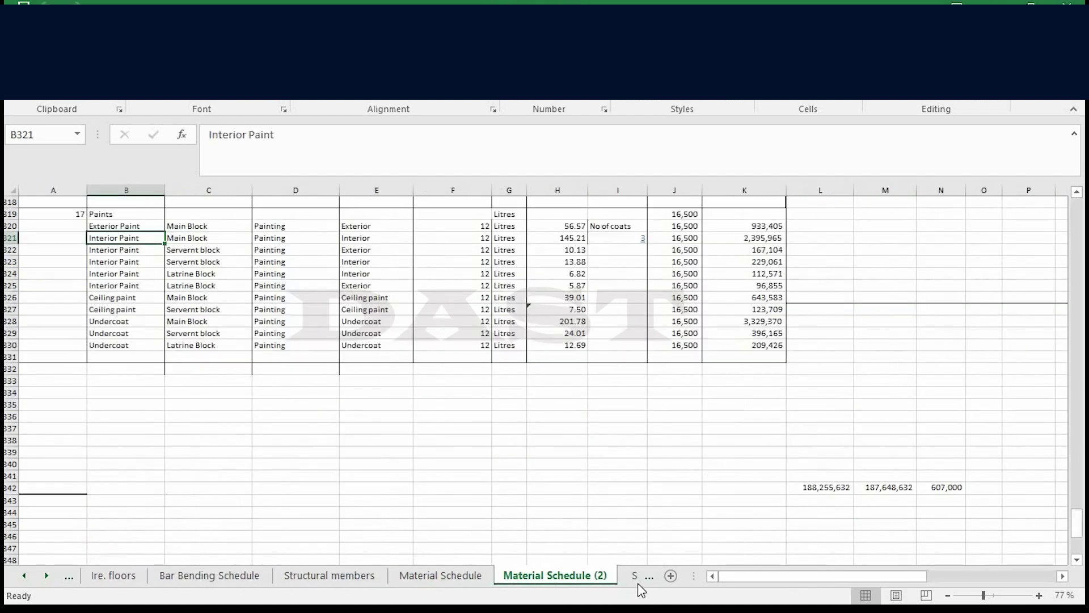
pyautogui.click(647, 580)
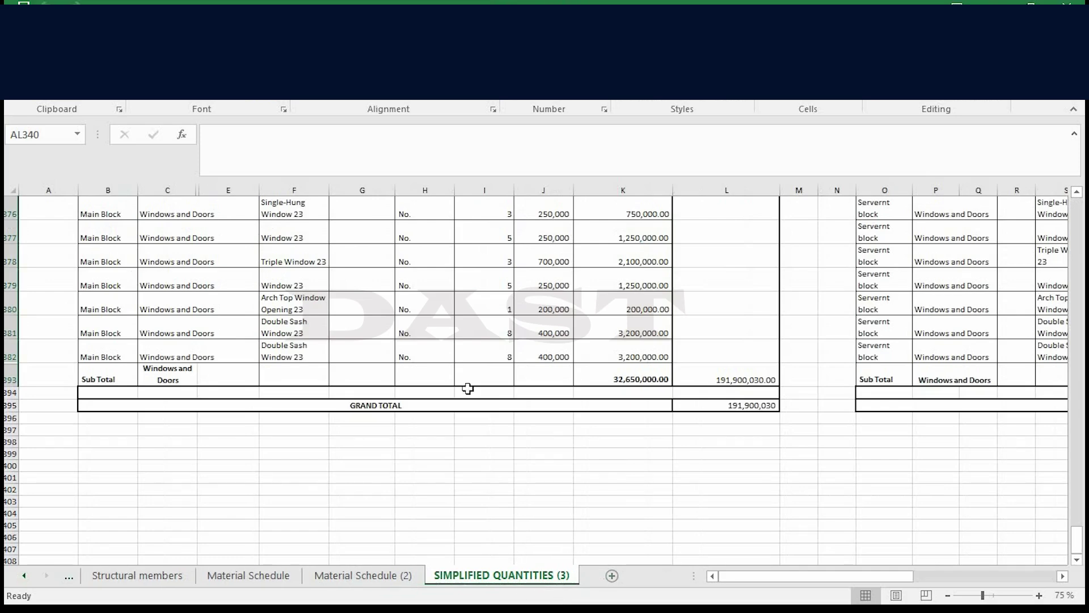
pyautogui.scroll(20, 483, 390)
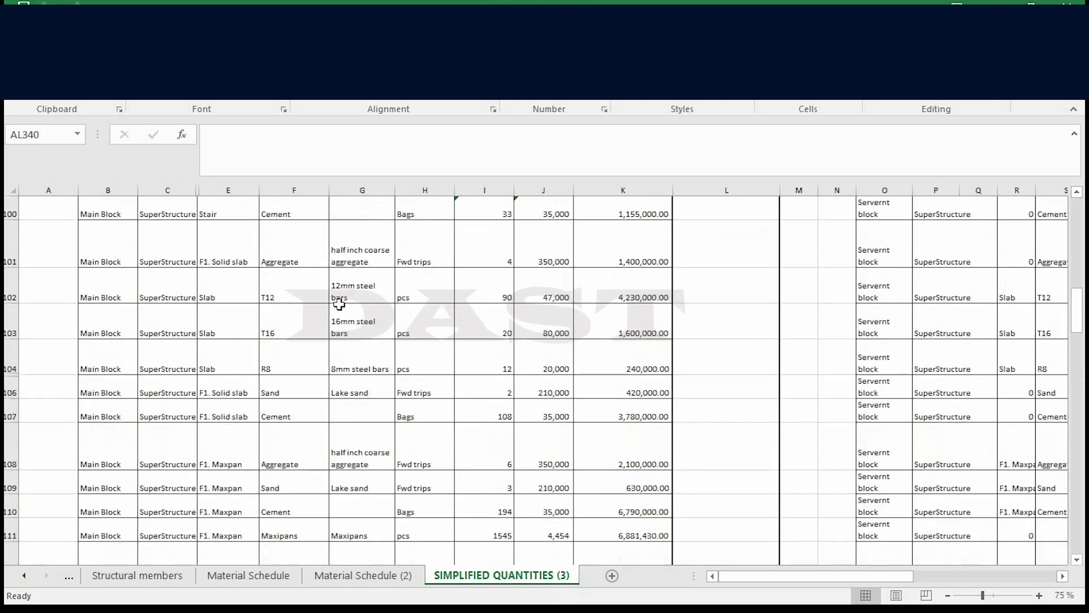